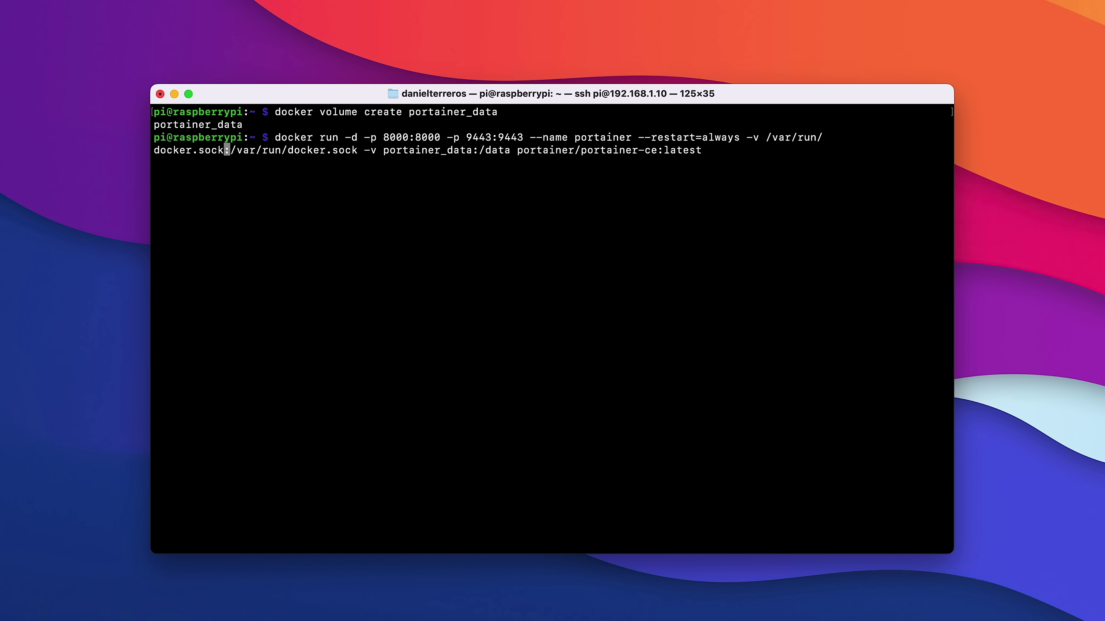
Rejoin the split /var/run/docker.sock path in the docker run command and execute it to install the Portainer container.
{"action": "key", "text": "Left"}
{"action": "key", "text": "BackSpace"}
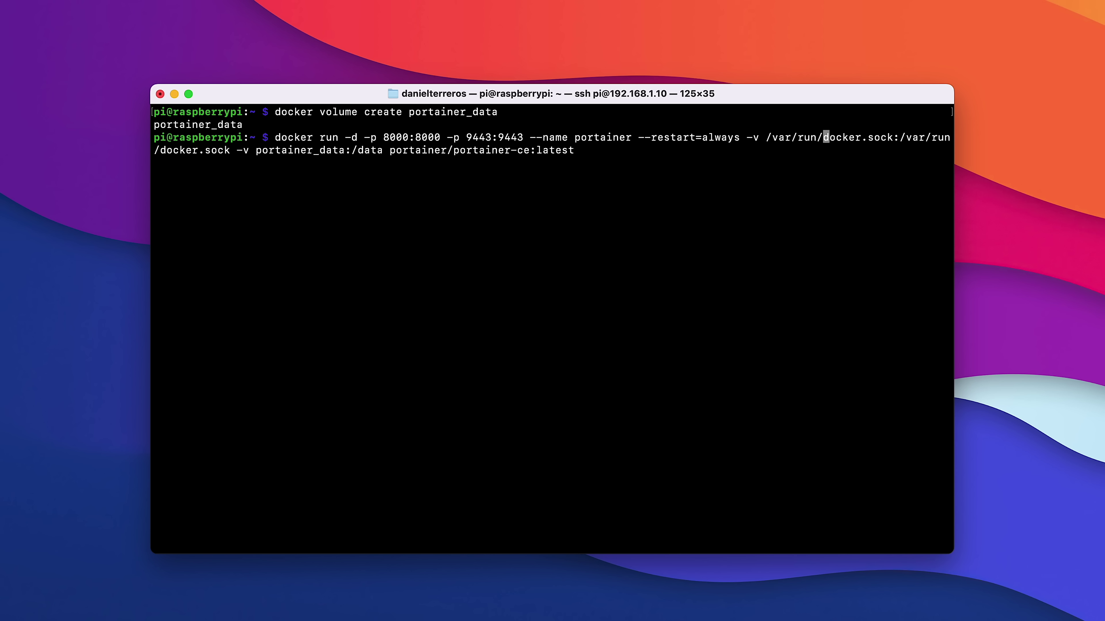
{"action": "key", "text": "Left"}
{"action": "key", "text": "Right"}
{"action": "key", "text": "Return"}
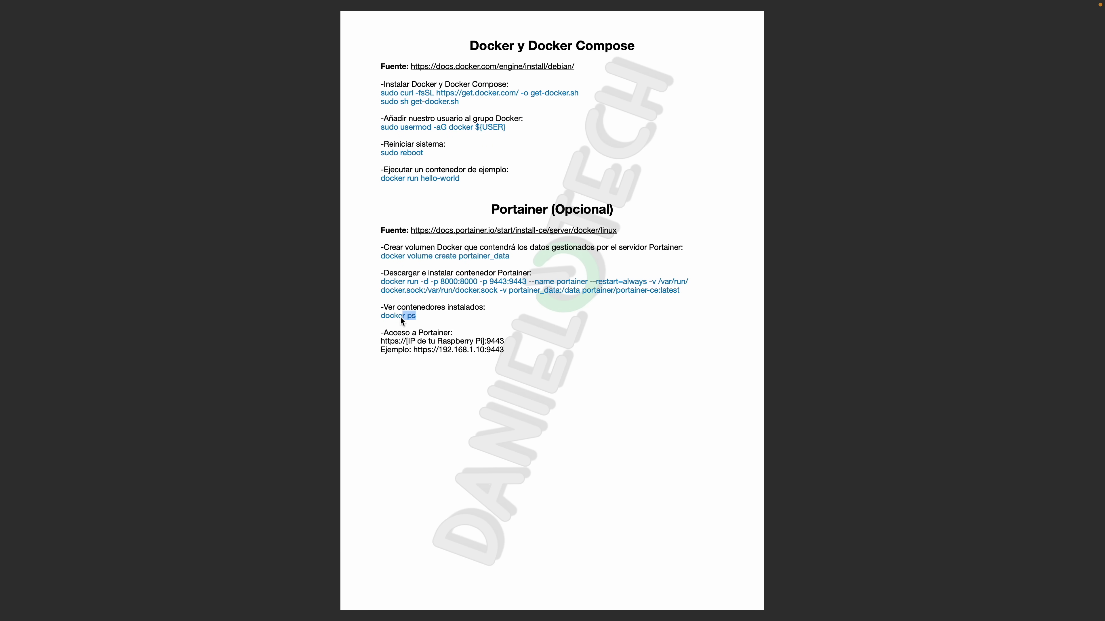
List the running containers with docker ps and highlight the Portainer image name in the output.
{"action": "left_click_drag", "start_coordinate": [387, 321], "coordinate": [385, 324]}
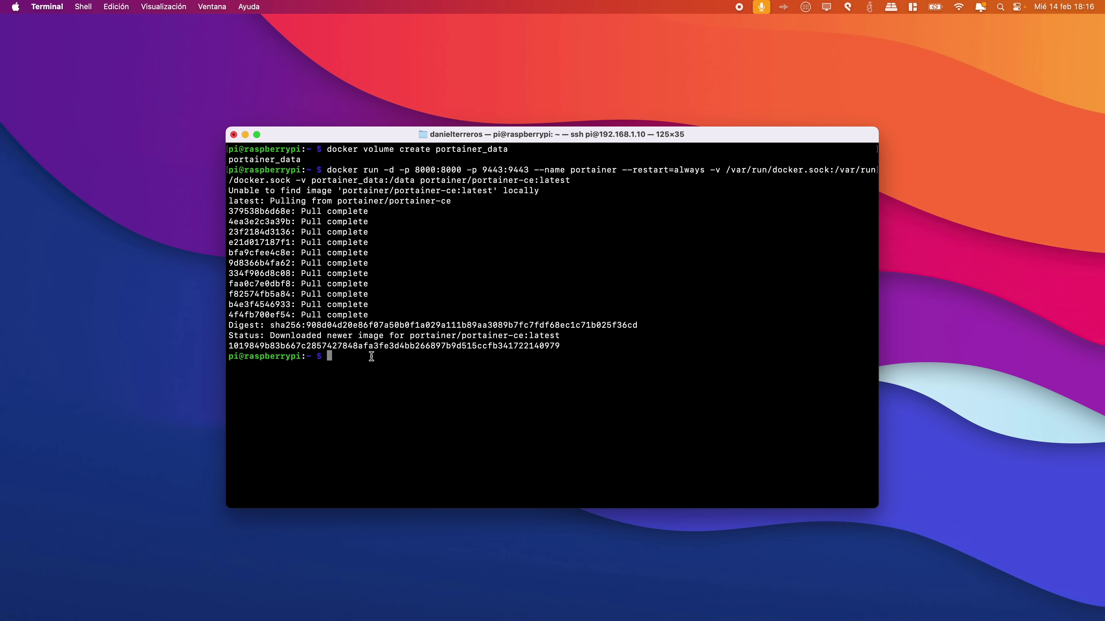
{"action": "type", "text": "docker ps"}
{"action": "key", "text": "Return"}
{"action": "left_click_drag", "start_coordinate": [307, 387], "coordinate": [457, 387]}
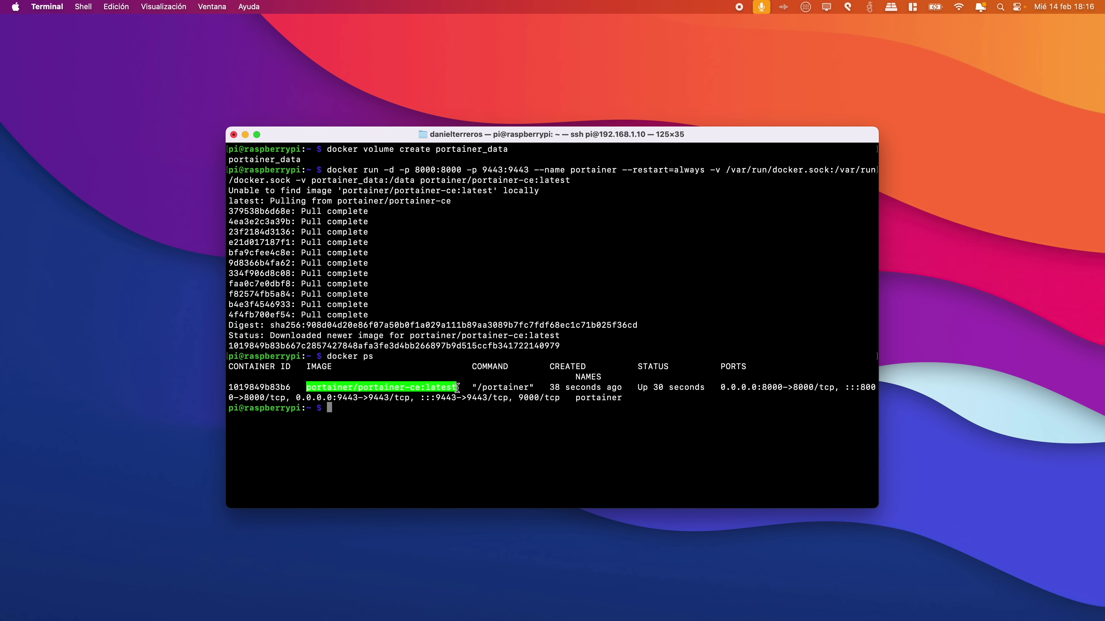
End the SSH session with exit and close the terminal window.
{"action": "left_click", "coordinate": [429, 408]}
{"action": "type", "text": "exit"}
{"action": "key", "text": "Return"}
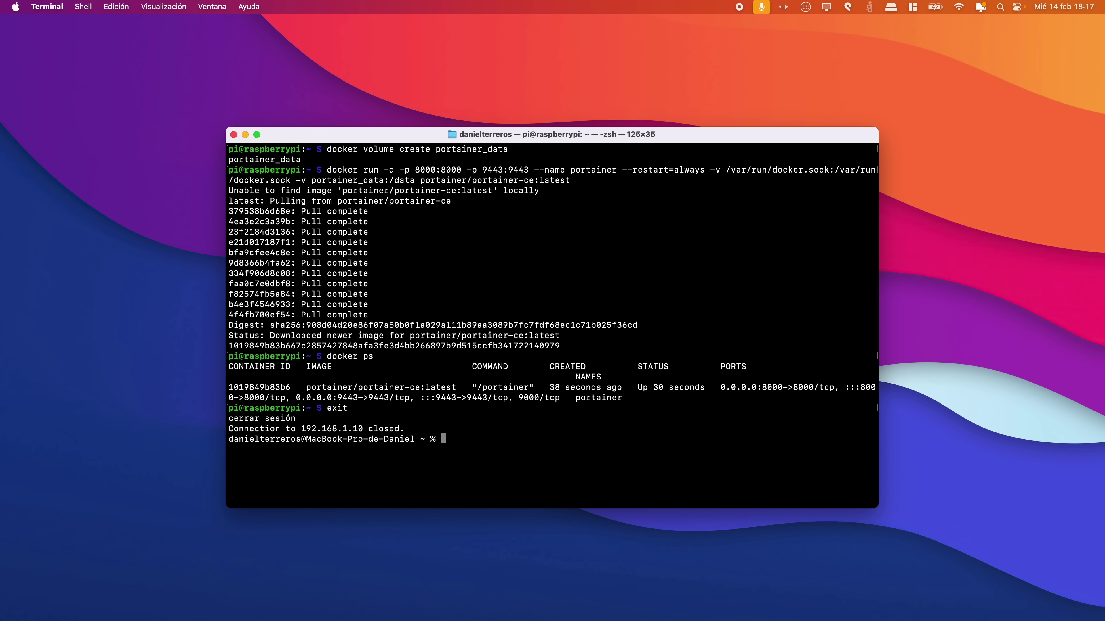
{"action": "left_click", "coordinate": [234, 134]}
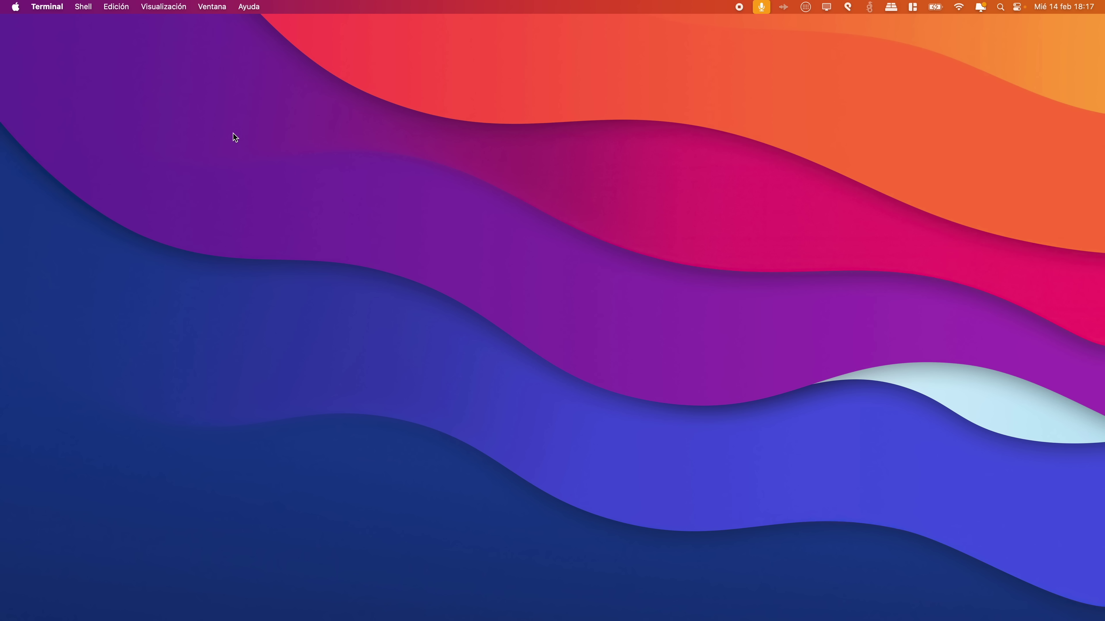
{"action": "left_click", "coordinate": [162, 609]}
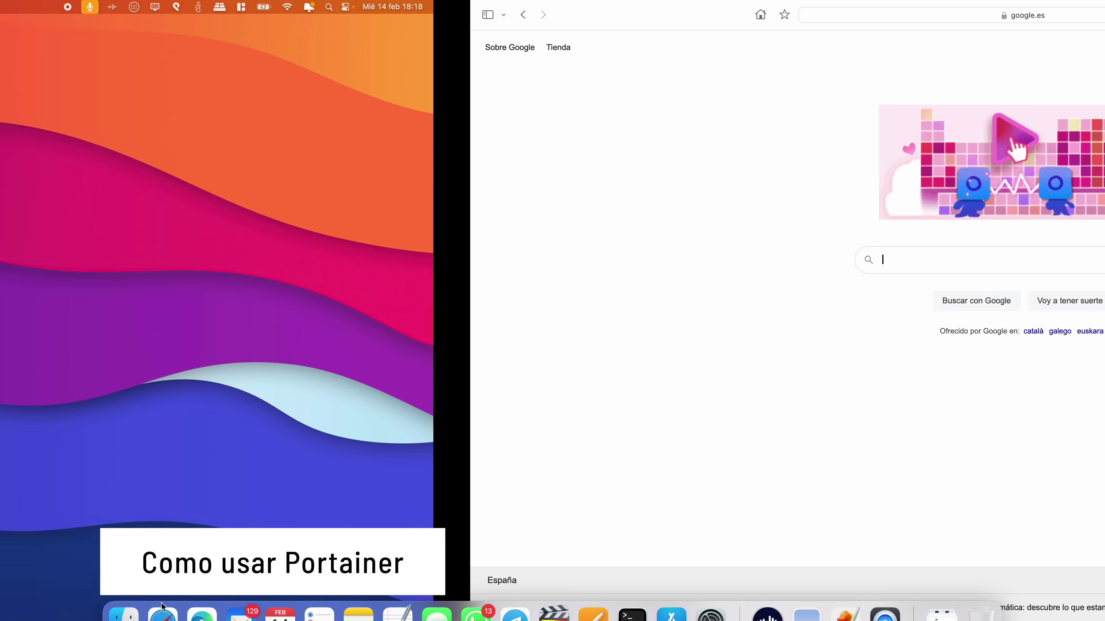
{"action": "left_click", "coordinate": [560, 27]}
{"action": "type", "text": "https://192.168.1.10:9443"}
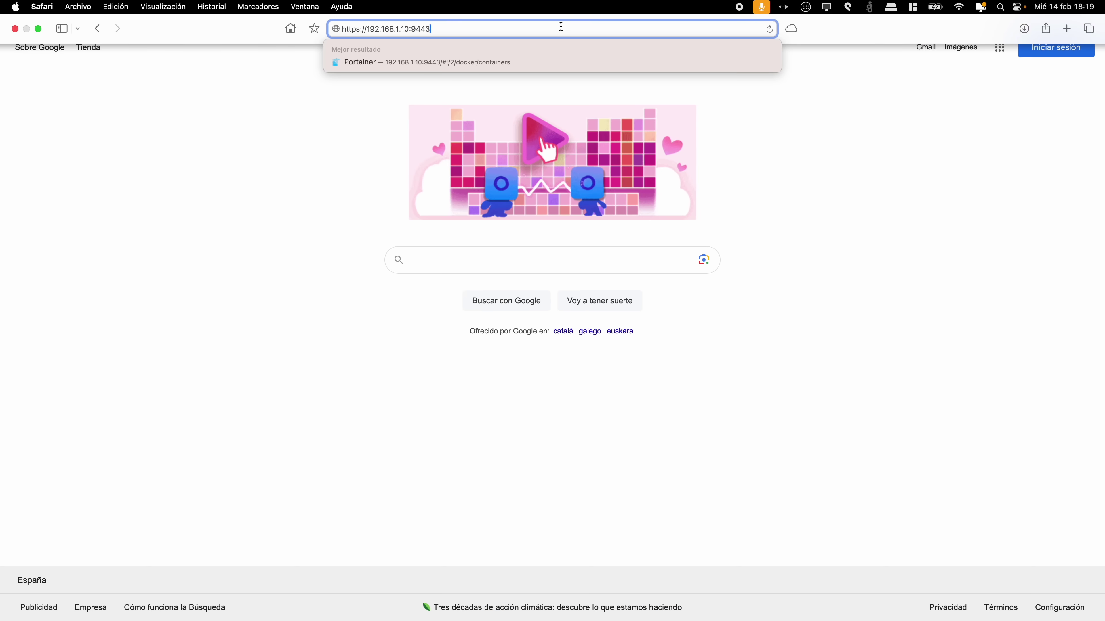
{"action": "key", "text": "Return"}
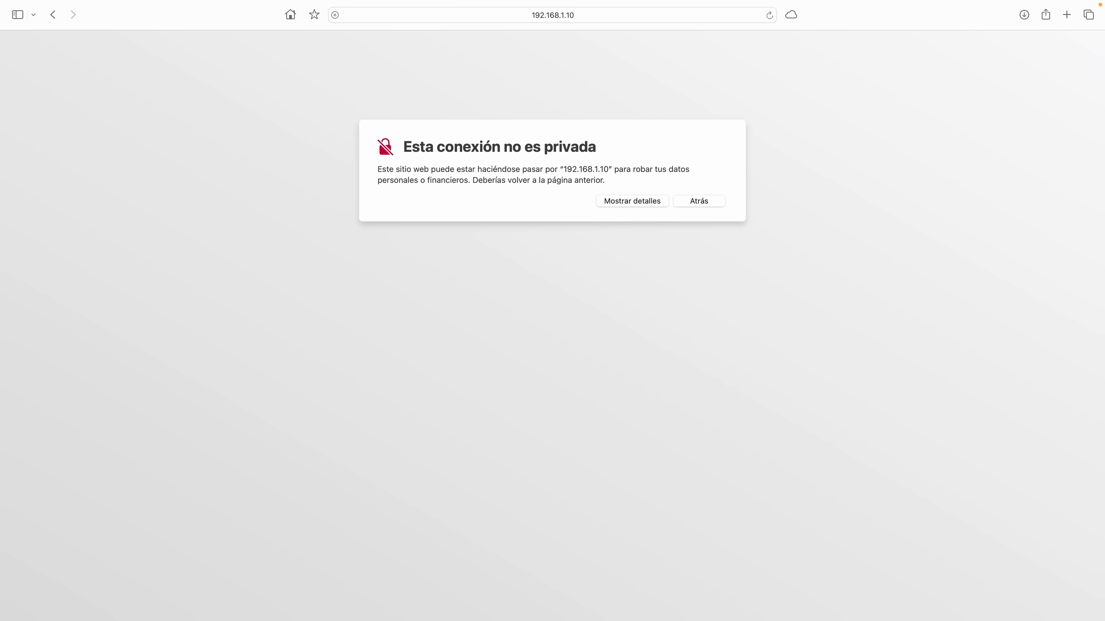
Show the certificate warning's details and proceed to the Portainer site over the non-private connection.
{"action": "left_click", "coordinate": [614, 202]}
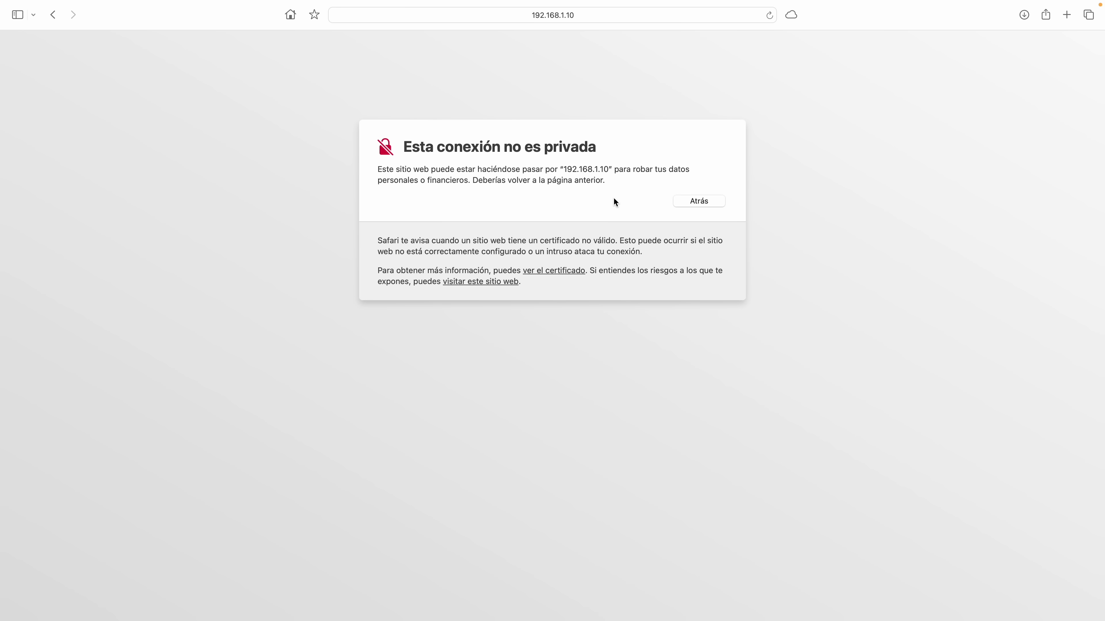
{"action": "left_click", "coordinate": [468, 282]}
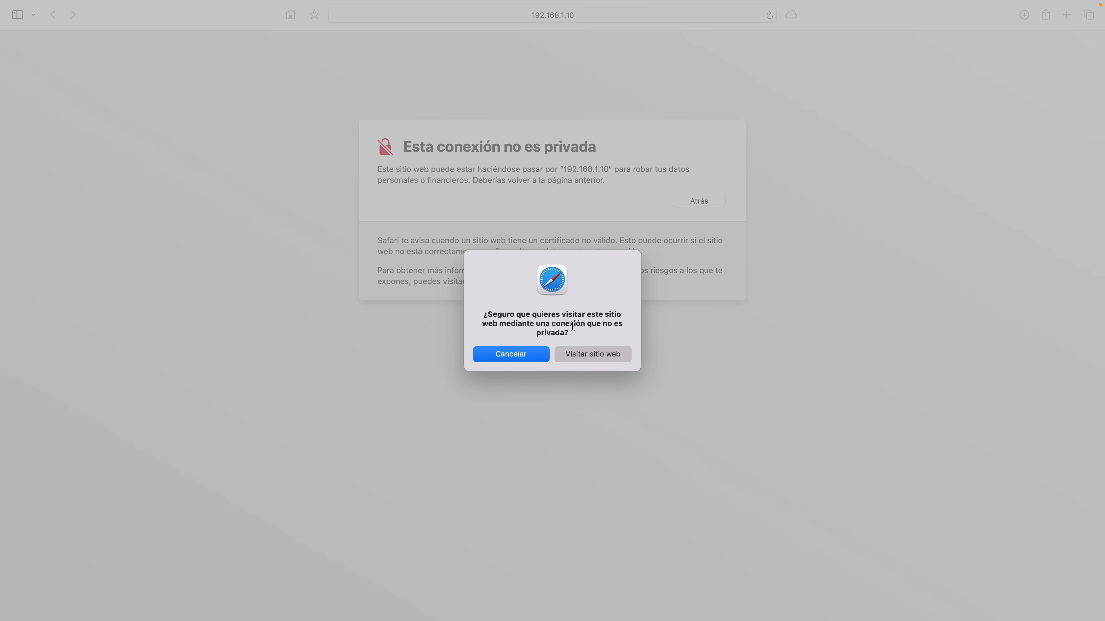
{"action": "left_click", "coordinate": [595, 359]}
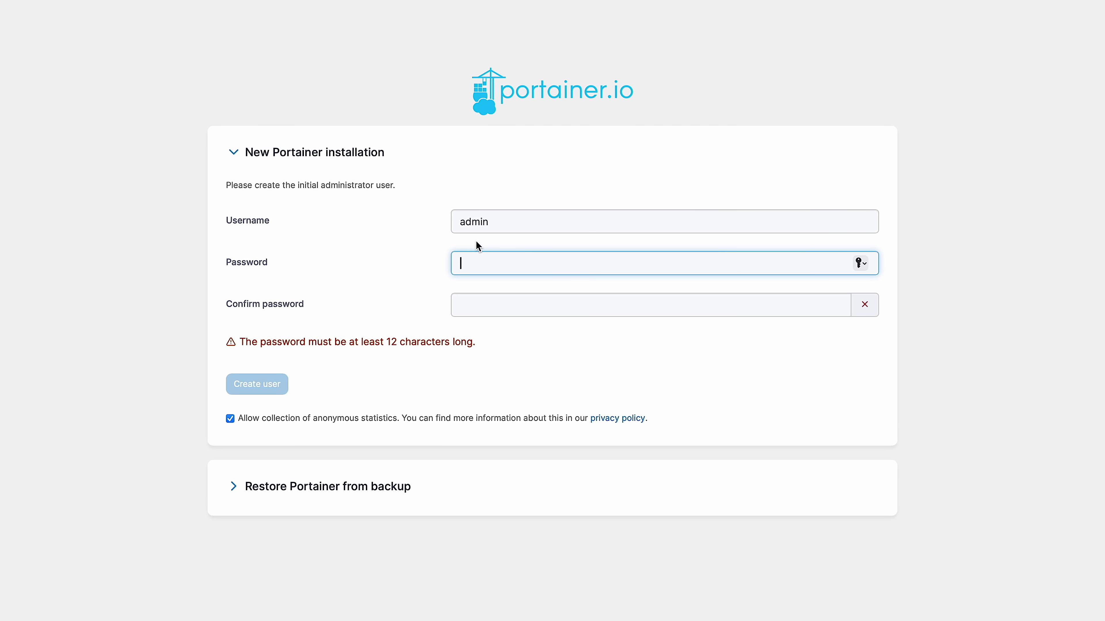
Create the initial administrator with username pi, entering and confirming the password, with anonymous statistics collection turned off.
{"action": "double_click", "coordinate": [512, 219]}
{"action": "type", "text": "pi"}
{"action": "key", "text": "Tab"}
{"action": "type", "text": "************"}
{"action": "key", "text": "Tab"}
{"action": "type", "text": "************"}
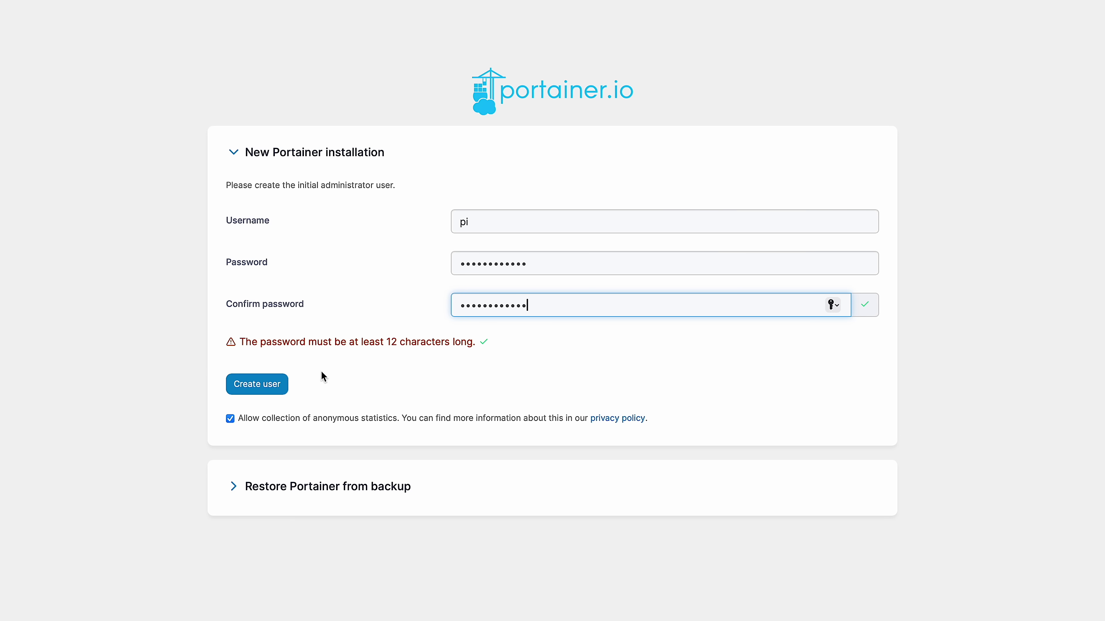
{"action": "left_click", "coordinate": [230, 419]}
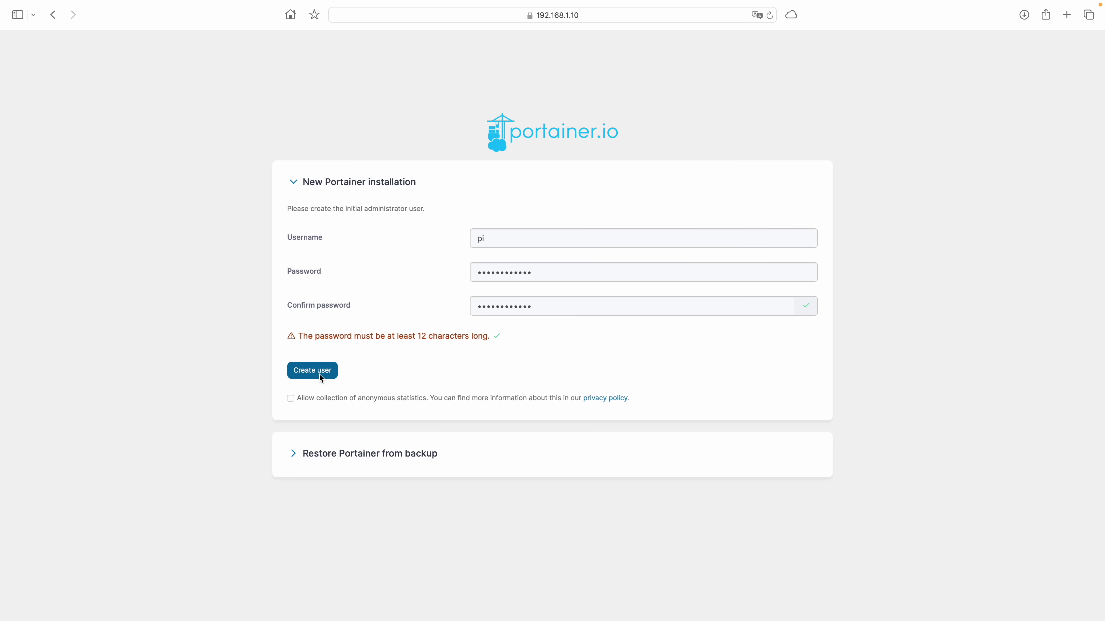
{"action": "left_click", "coordinate": [321, 377]}
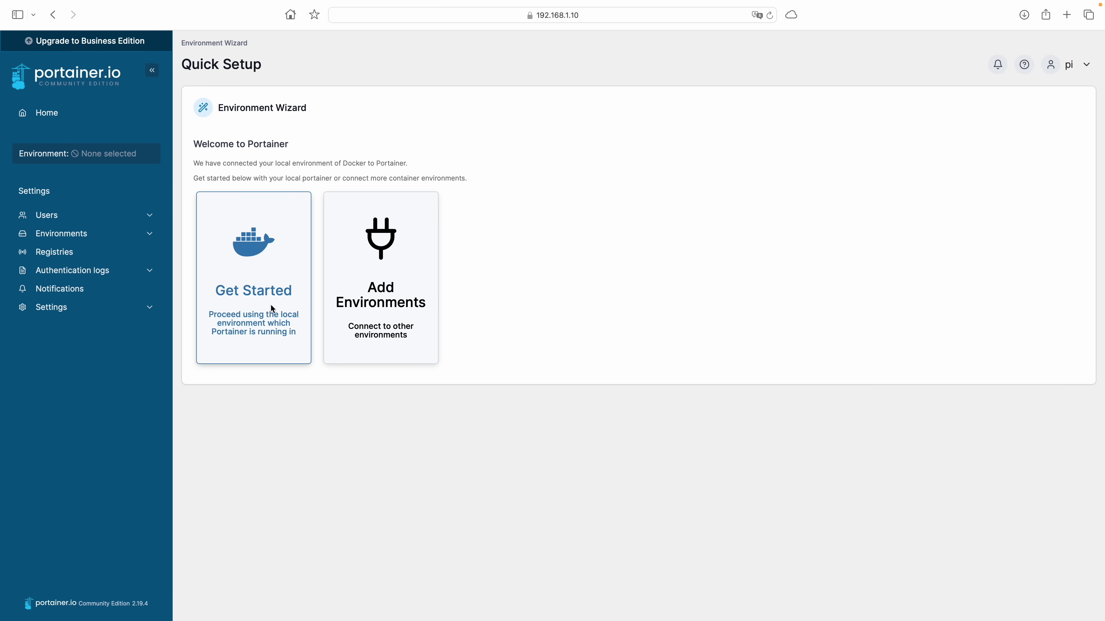
Get started with the local Docker environment, open its dashboard and view its image list.
{"action": "left_click", "coordinate": [264, 289]}
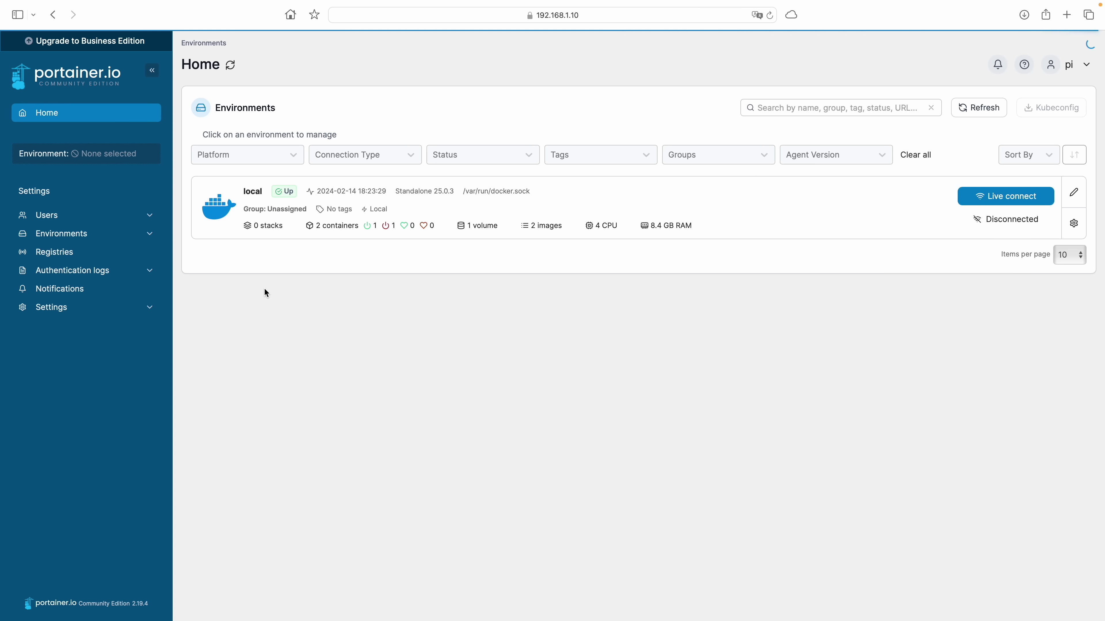
{"action": "left_click", "coordinate": [230, 223]}
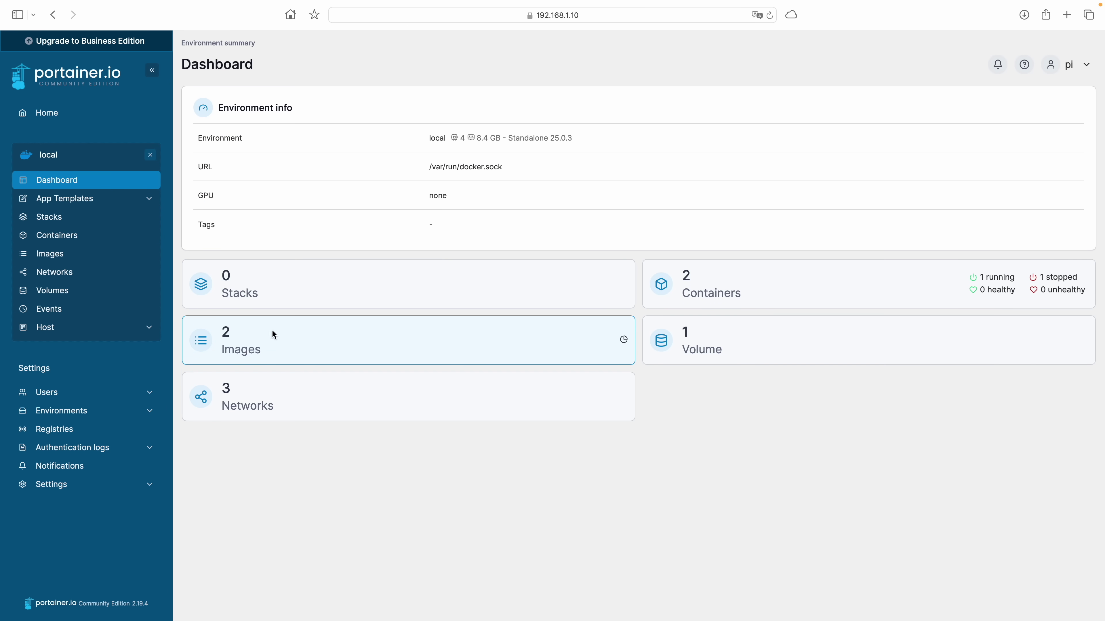
{"action": "left_click", "coordinate": [278, 350]}
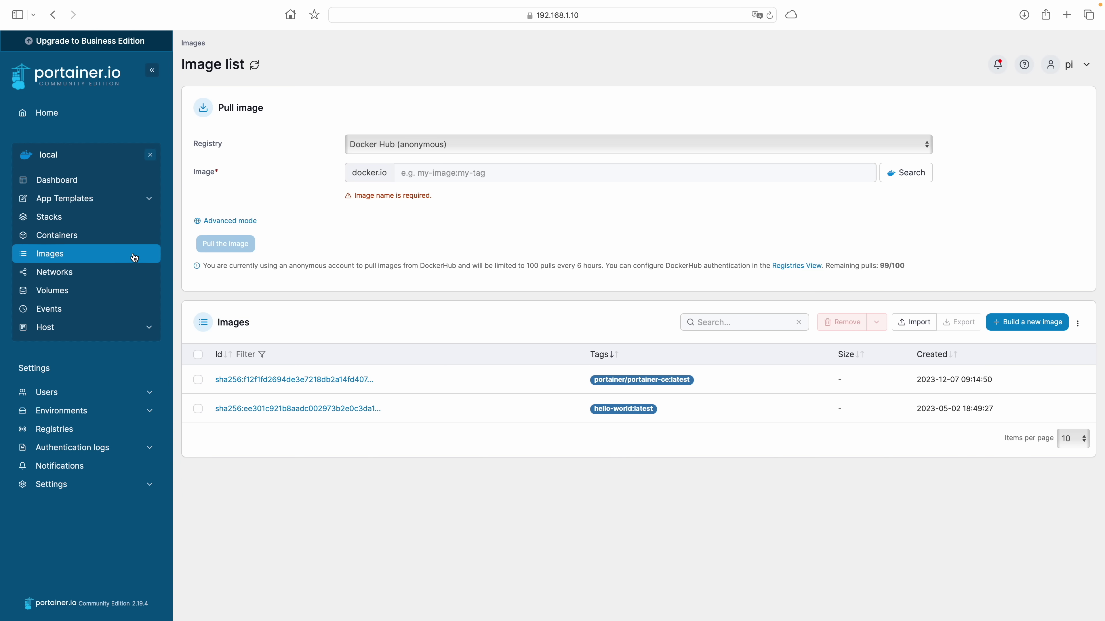
Remove the exited hello-world container from the container list, leaving automatic removal of non-persistent volumes off.
{"action": "left_click", "coordinate": [78, 235]}
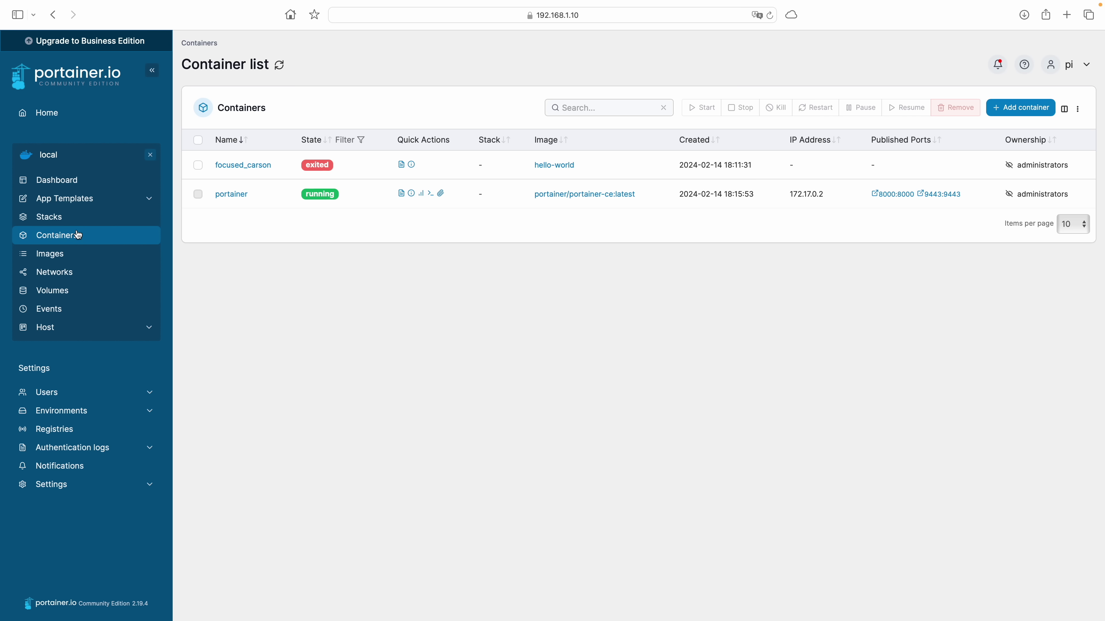
{"action": "left_click", "coordinate": [198, 165]}
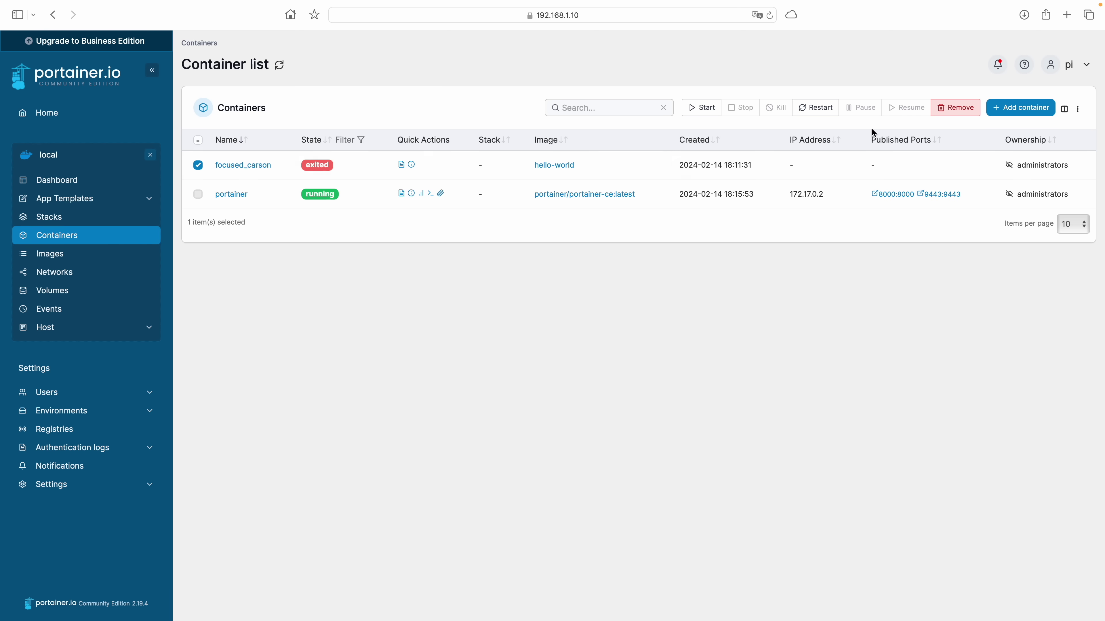
{"action": "left_click", "coordinate": [952, 109]}
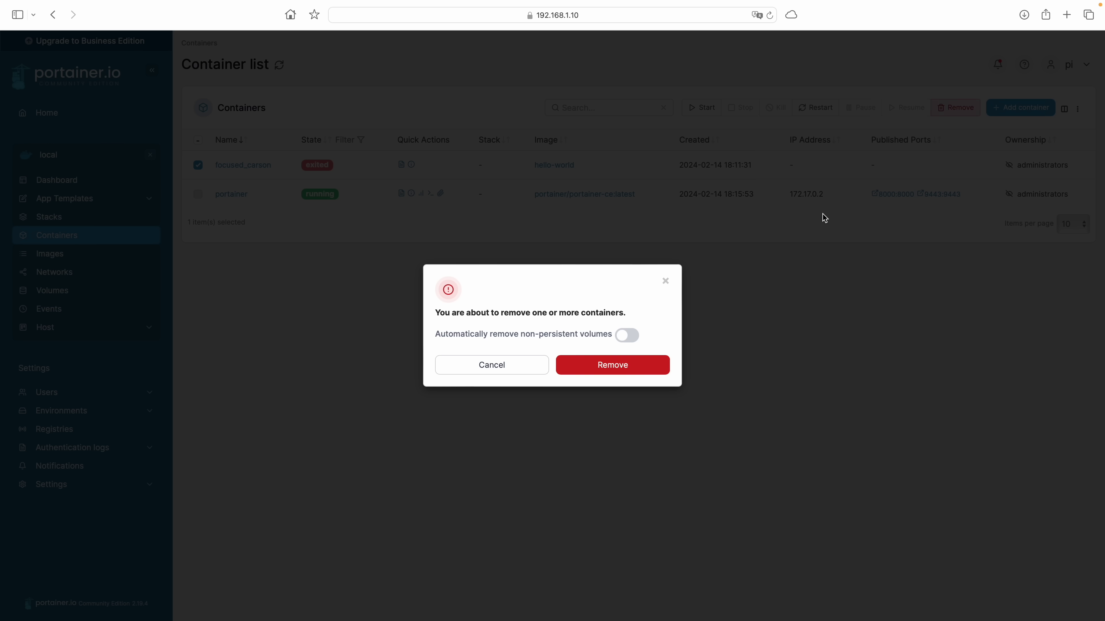
{"action": "left_click", "coordinate": [624, 367]}
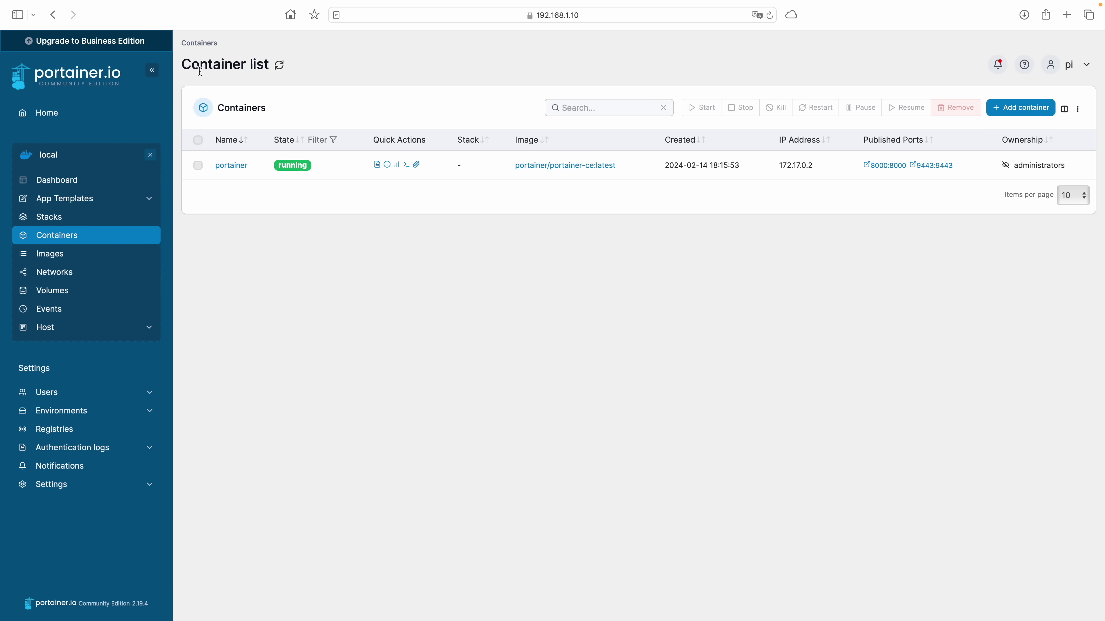
Start creating a new stack in the local environment with the Web editor build method.
{"action": "left_click", "coordinate": [60, 220]}
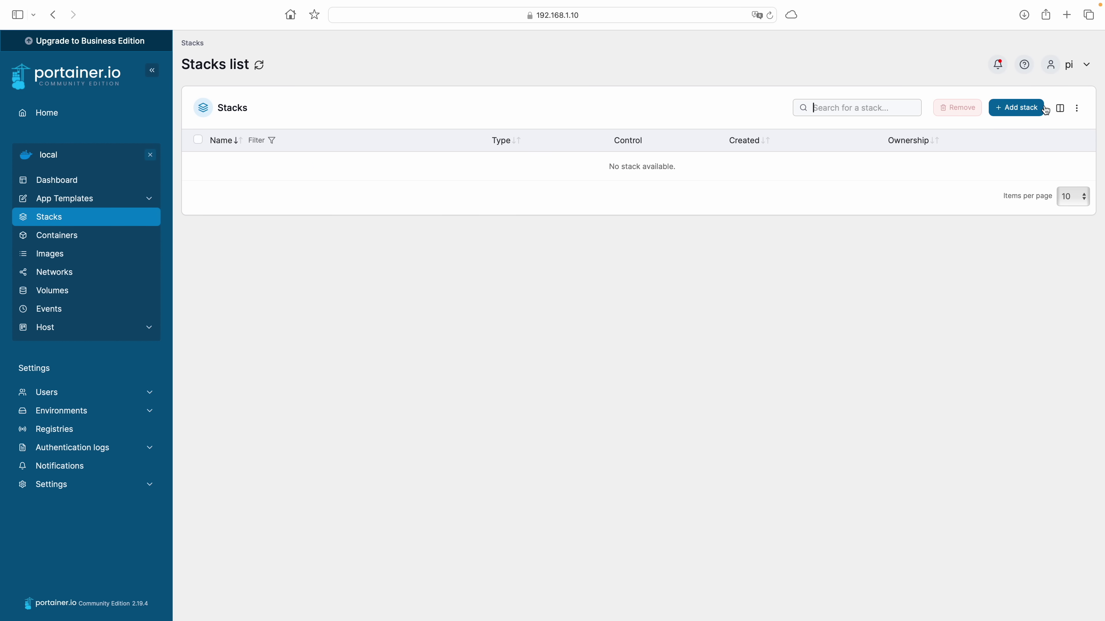
{"action": "left_click", "coordinate": [1034, 112]}
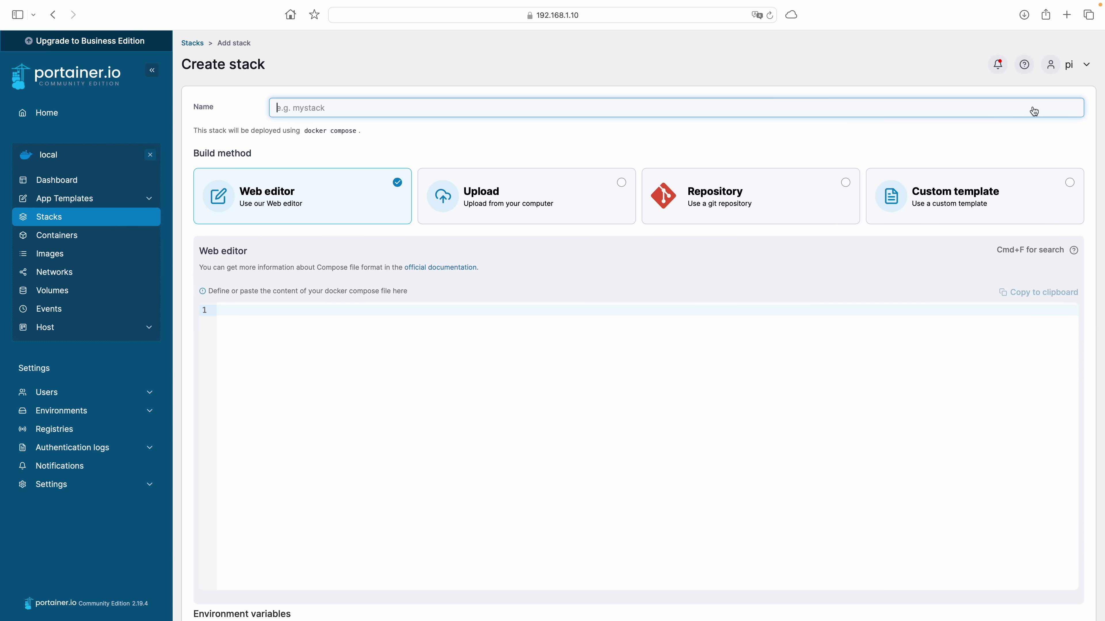
{"action": "left_click", "coordinate": [282, 234]}
Switch to the Docker Hub page, search for pihole and open the pihole/pihole image page.
{"action": "key", "text": "ctrl+Right"}
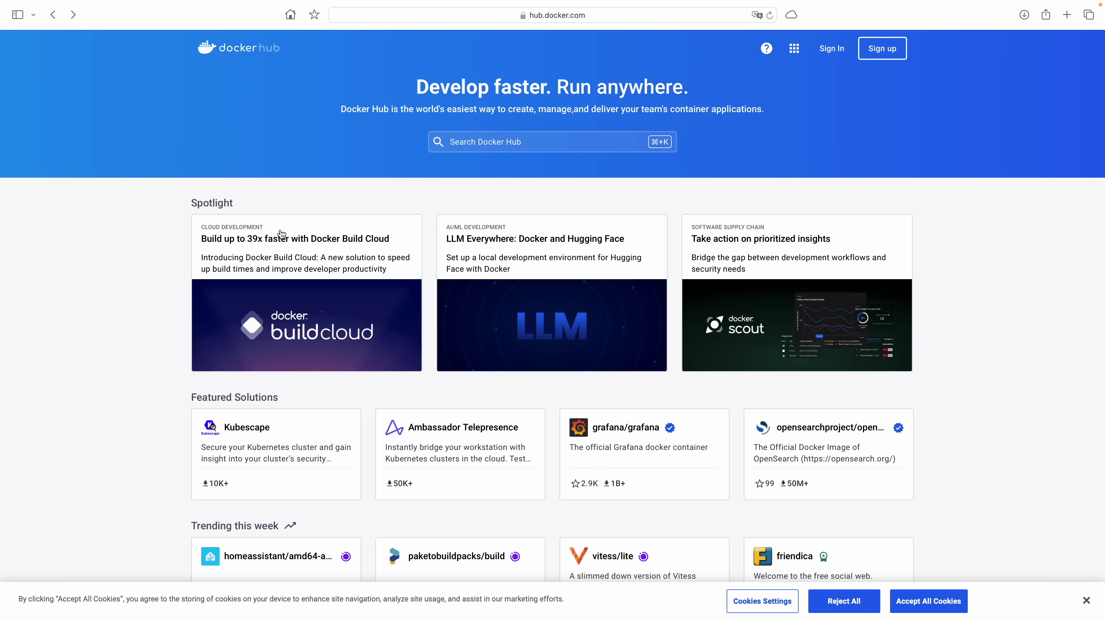
{"action": "left_click", "coordinate": [539, 141]}
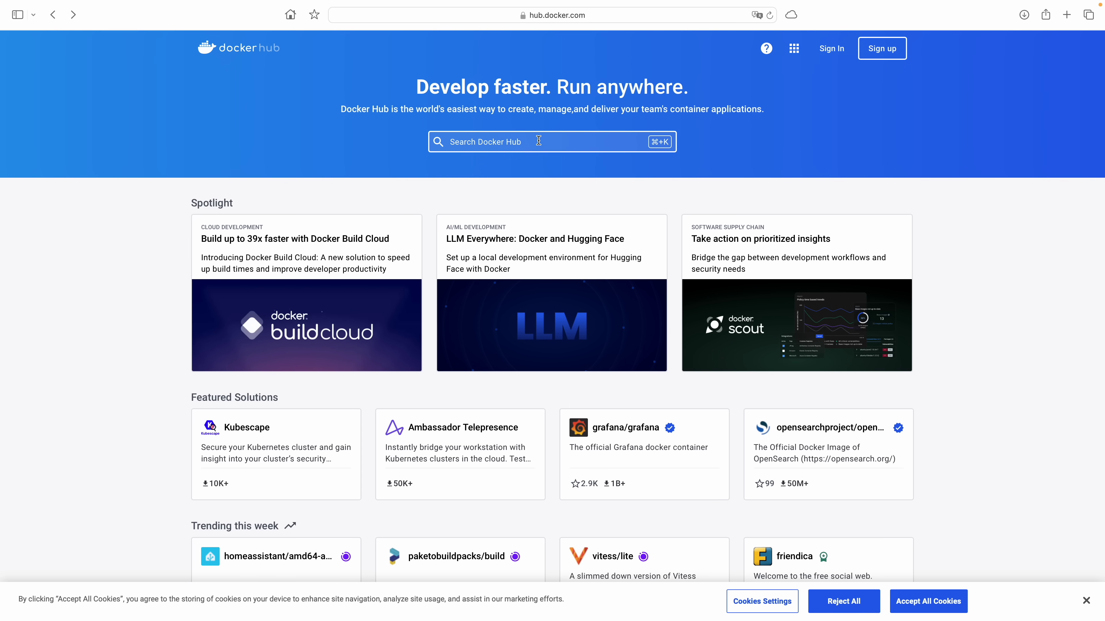
{"action": "type", "text": "pihole"}
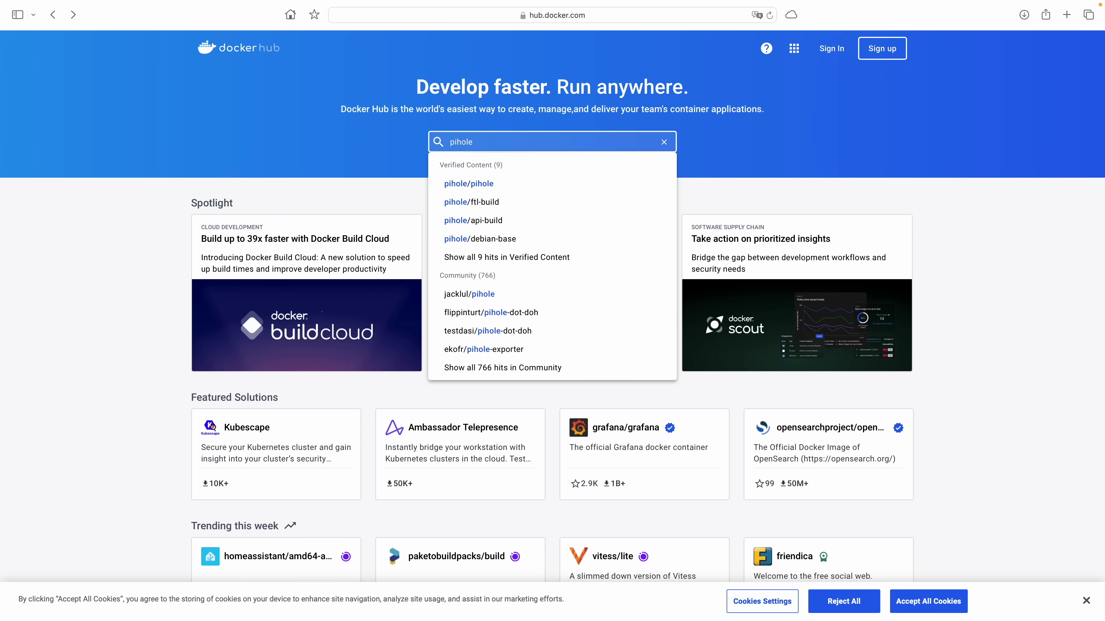
{"action": "key", "text": "Return"}
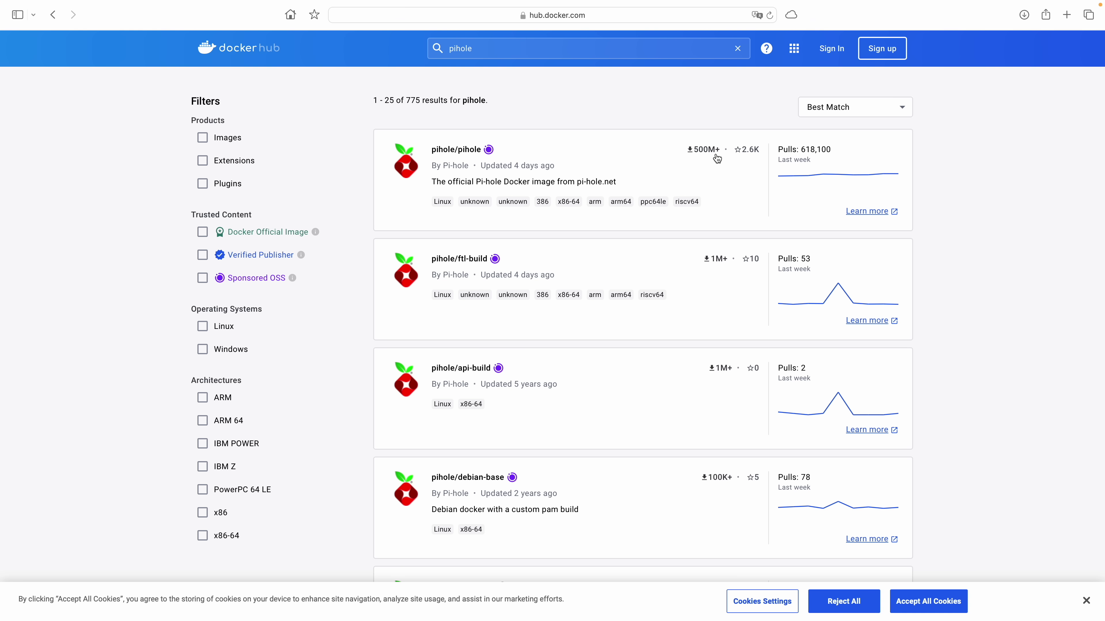
{"action": "left_click", "coordinate": [470, 152]}
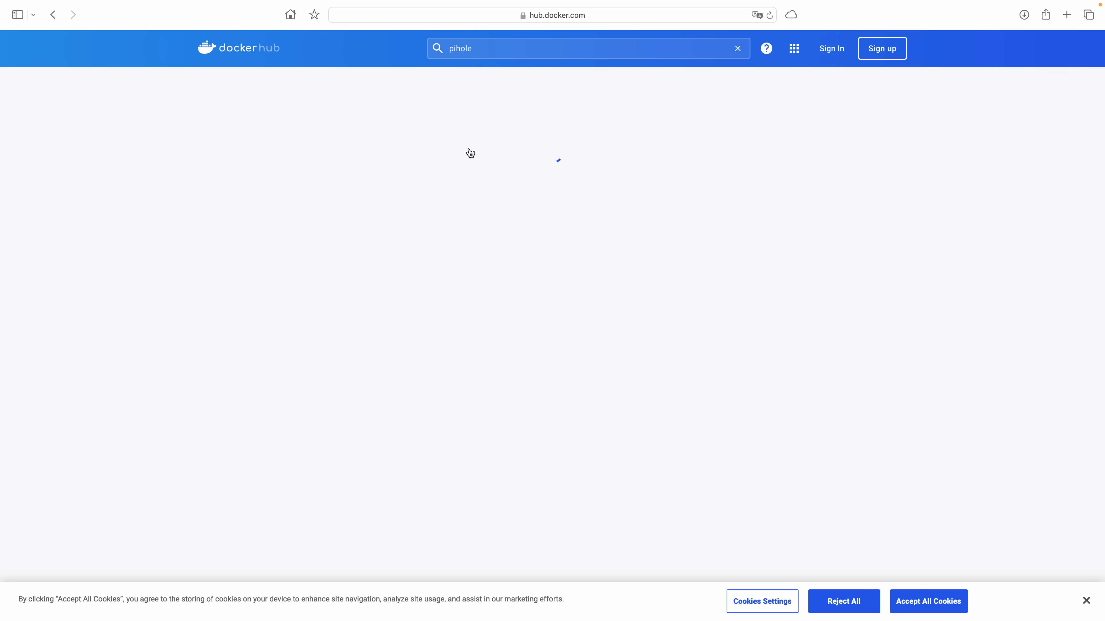
Copy the whole docker-compose example from the Quick Start section of the Pi-hole page.
{"action": "scroll", "coordinate": [426, 232], "scroll_direction": "down", "scroll_amount": 6}
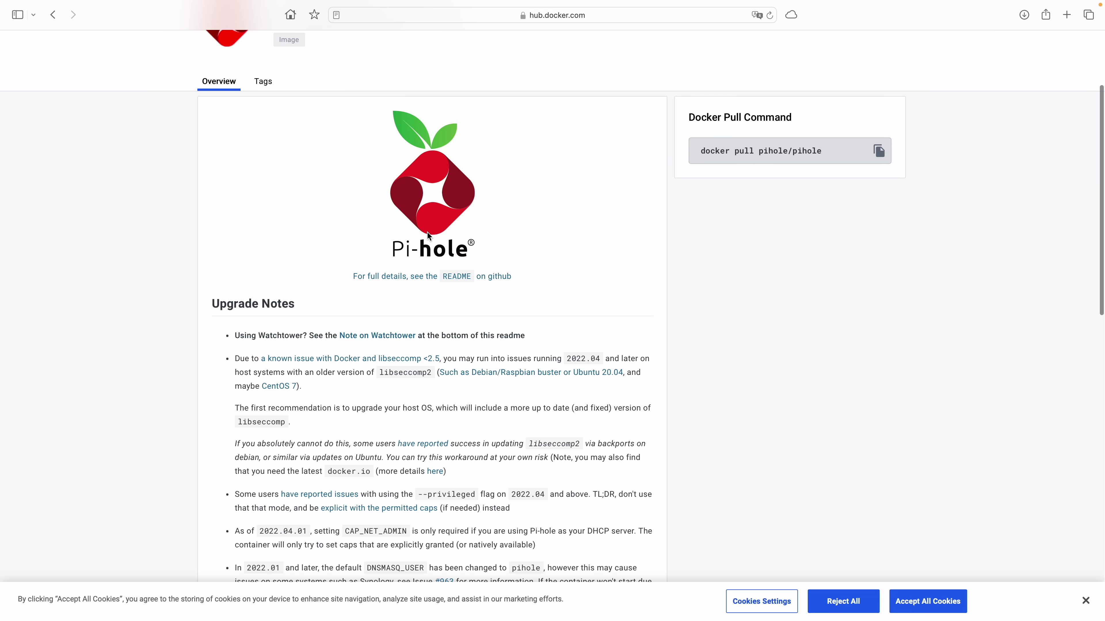
{"action": "scroll", "coordinate": [429, 237], "scroll_direction": "down", "scroll_amount": 10}
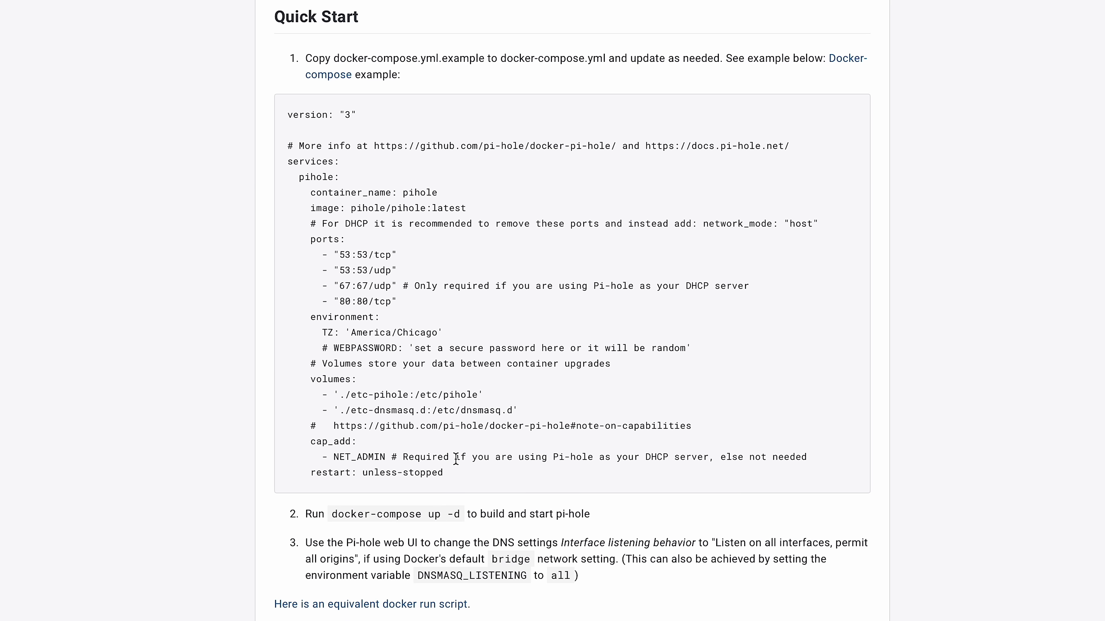
{"action": "left_click_drag", "start_coordinate": [448, 471], "coordinate": [259, 113]}
{"action": "key", "text": "super+c"}
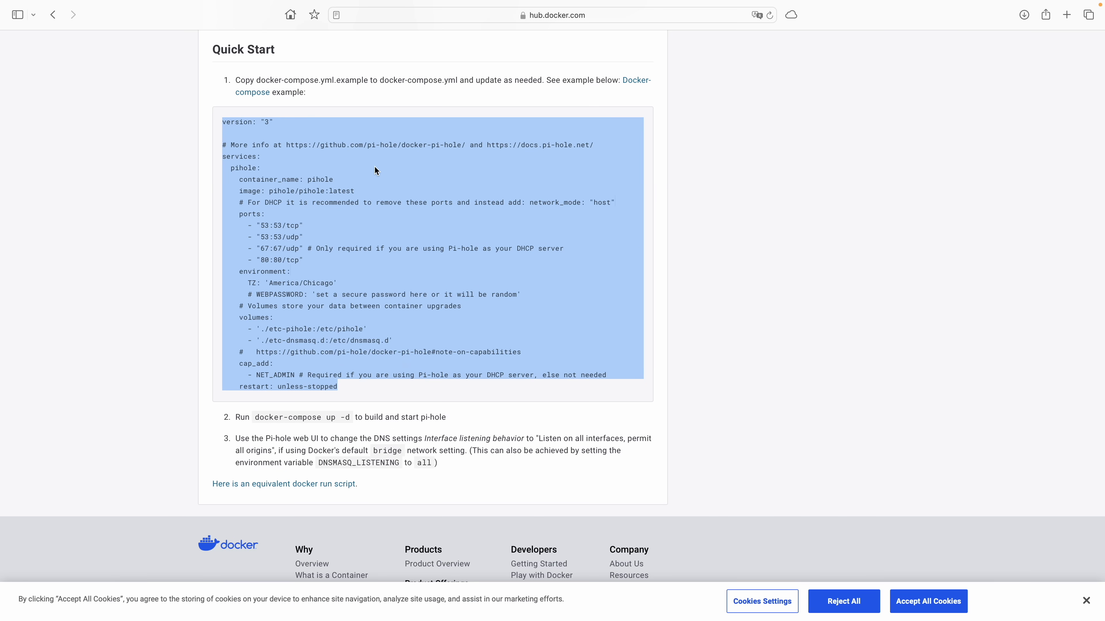
{"action": "right_click", "coordinate": [473, 172]}
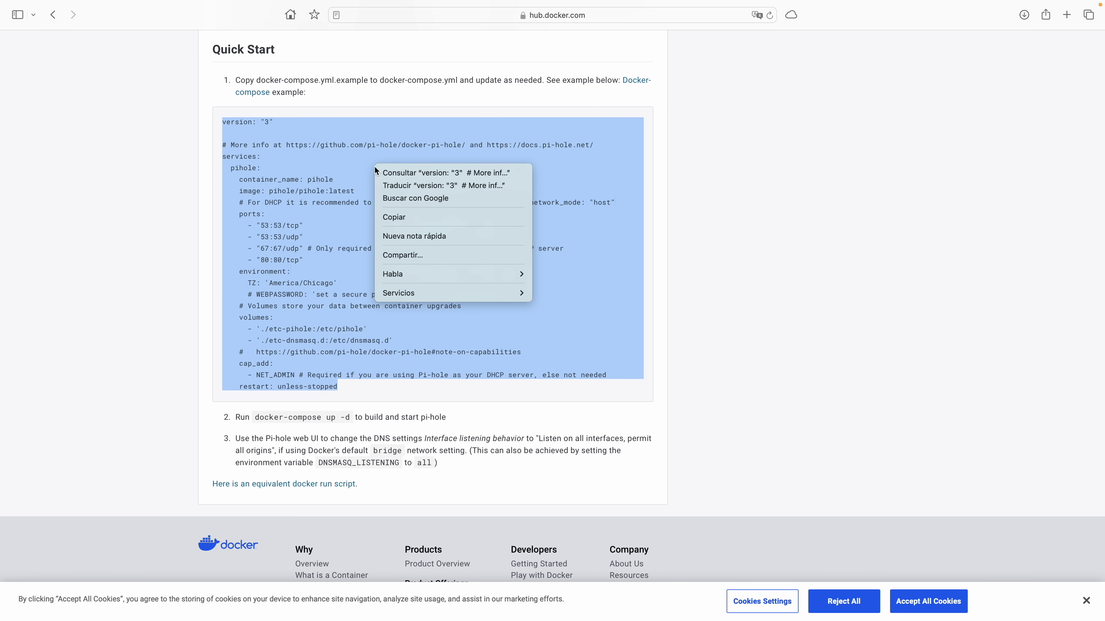
{"action": "left_click", "coordinate": [399, 214]}
Return to Portainer's Create stack page and paste the copied Pi-hole compose file into the web editor.
{"action": "key", "text": "ctrl+Left"}
{"action": "left_click", "coordinate": [243, 312]}
{"action": "right_click", "coordinate": [243, 314]}
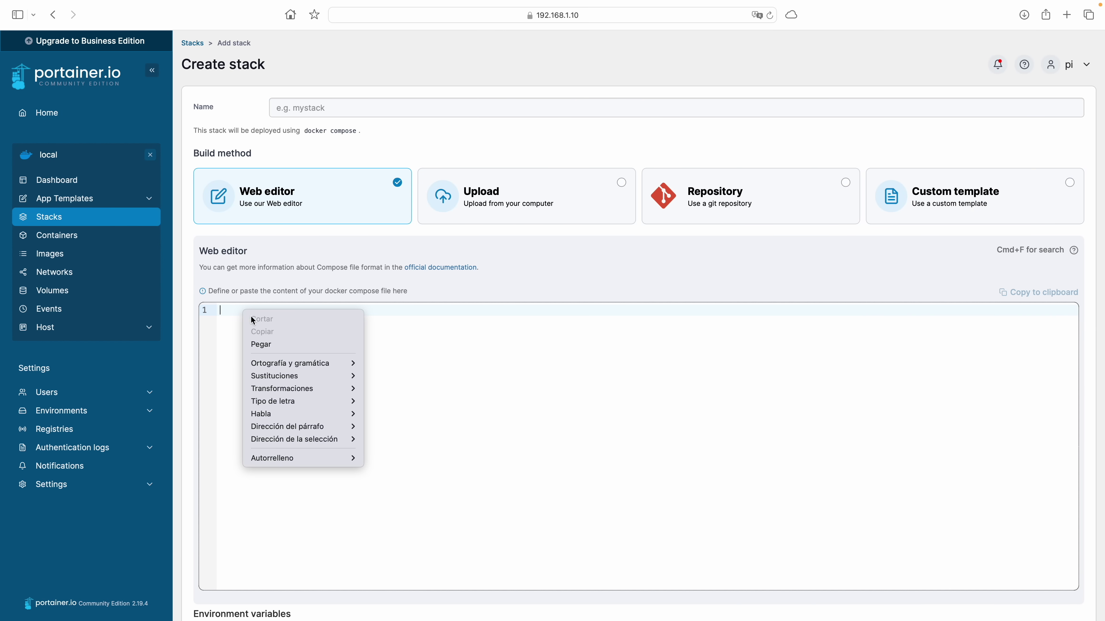
{"action": "left_click", "coordinate": [264, 343]}
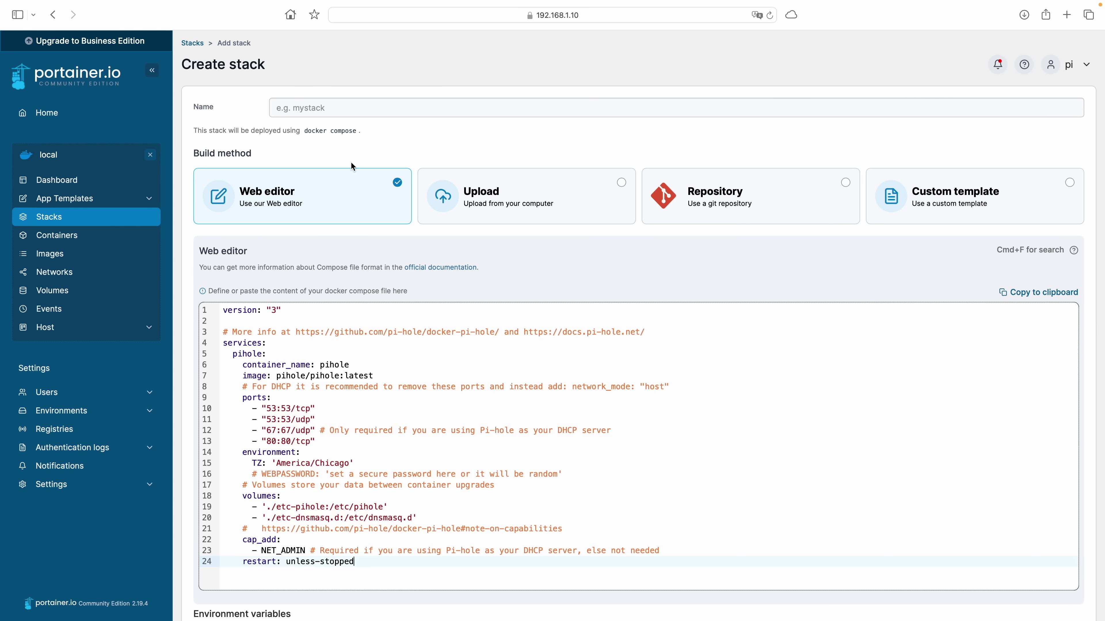
Name the stack pihole and deploy it with the pasted compose file and administrators-only access.
{"action": "left_click", "coordinate": [371, 113]}
{"action": "type", "text": "pihole"}
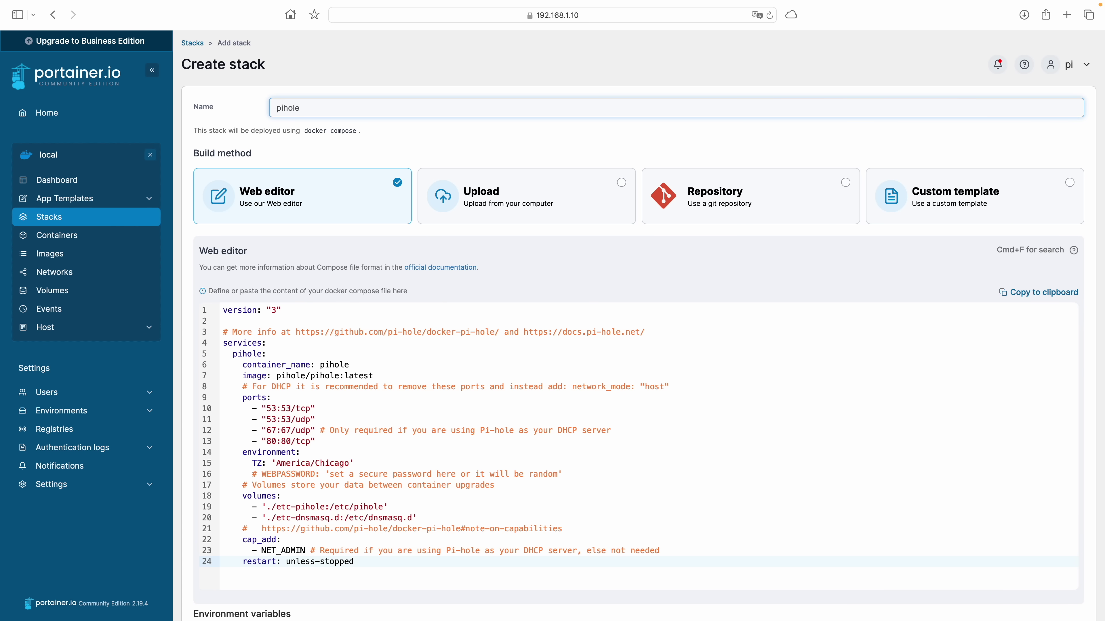
{"action": "scroll", "coordinate": [286, 404], "scroll_direction": "down", "scroll_amount": 6}
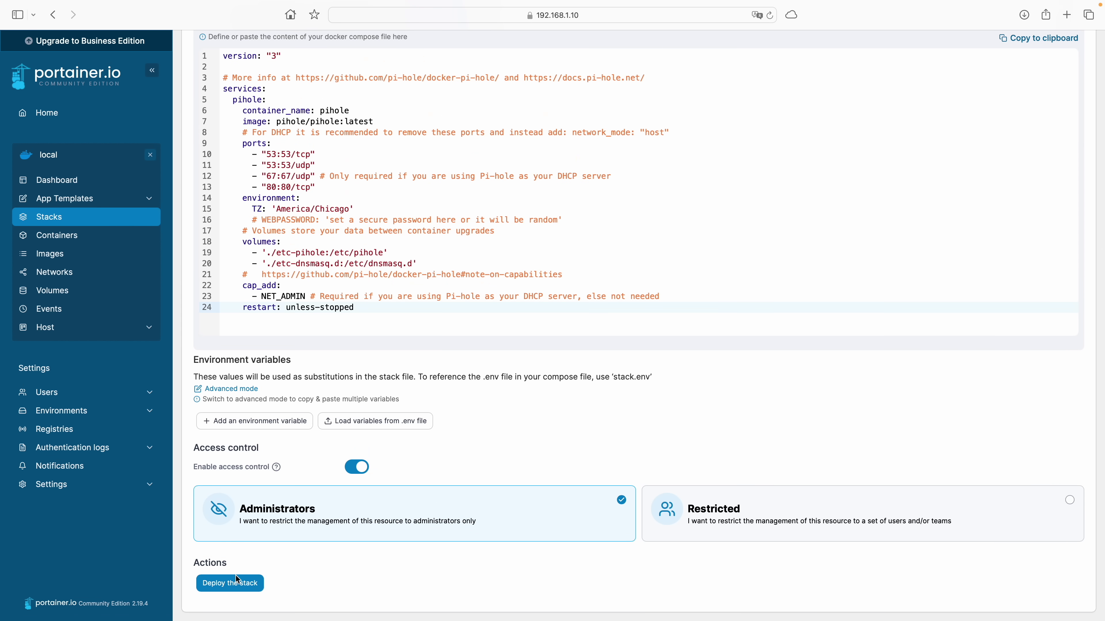
{"action": "left_click", "coordinate": [230, 585]}
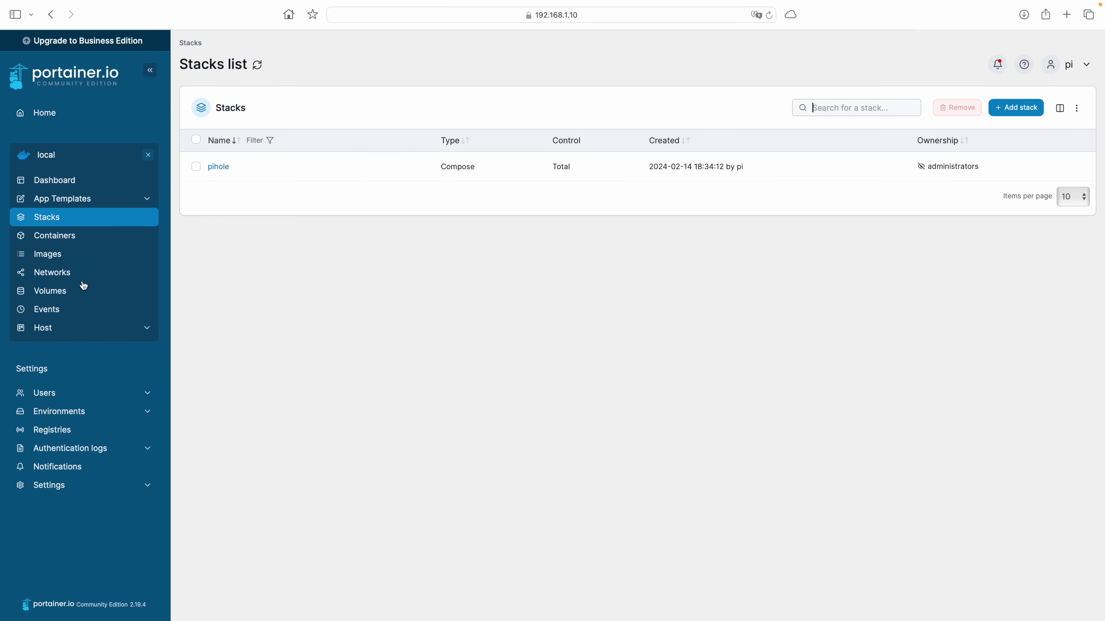
Open the local environment's container list to check the state of the pihole container.
{"action": "left_click", "coordinate": [68, 241]}
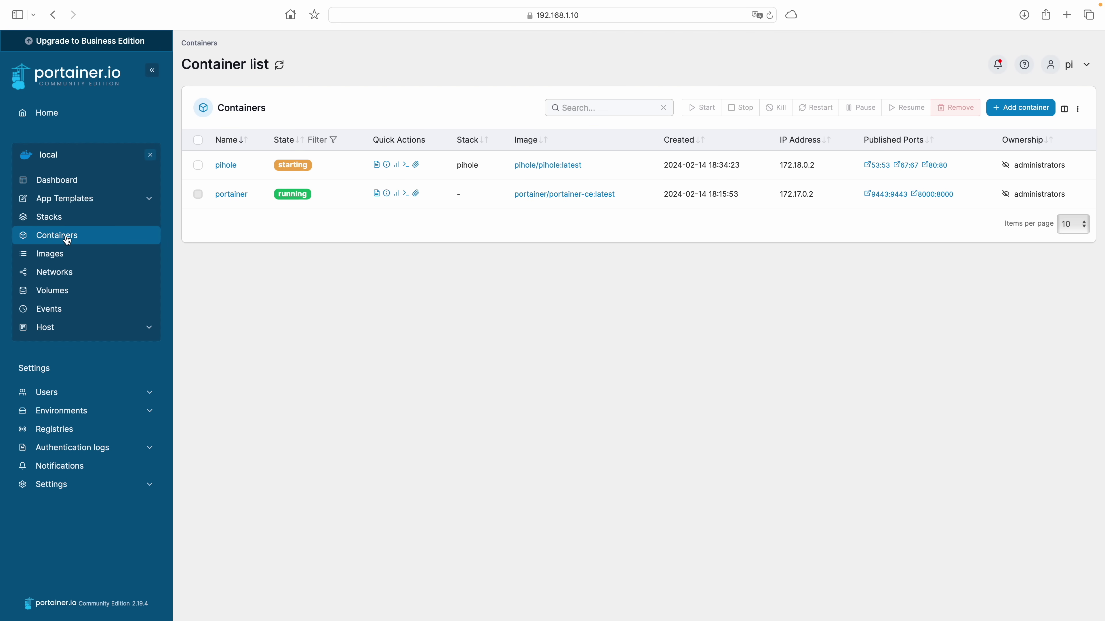
{"action": "left_click", "coordinate": [67, 240]}
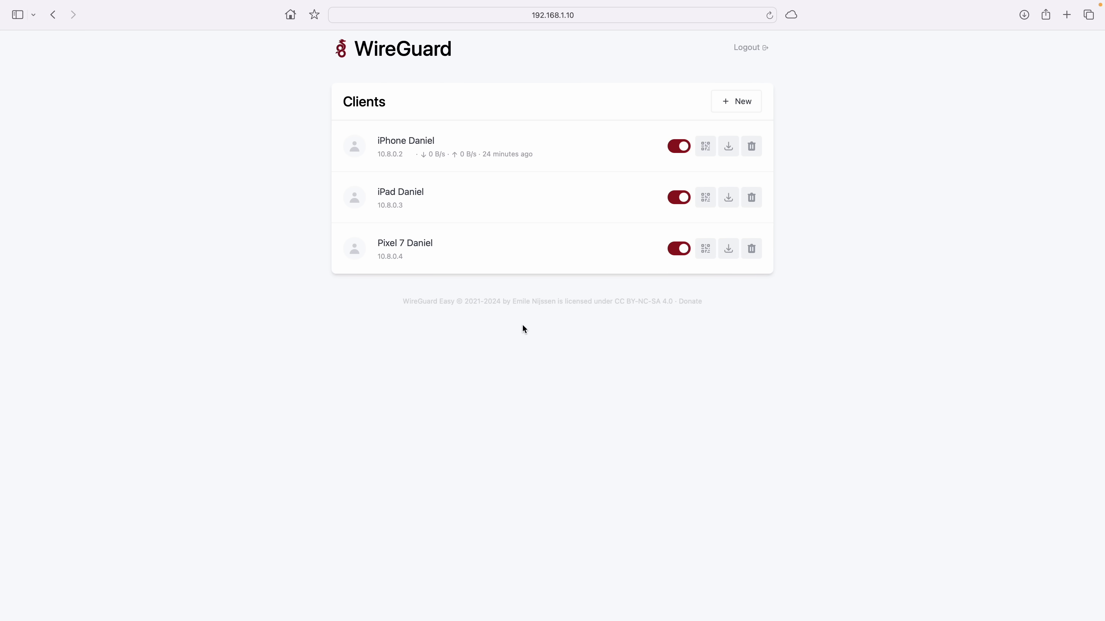
Switch to the WireGuard page and turn the Pixel 7 client off and back on.
{"action": "left_click", "coordinate": [677, 255]}
{"action": "left_click", "coordinate": [677, 255]}
Create a new WireGuard client named Chromecast Mama.
{"action": "left_click", "coordinate": [735, 109]}
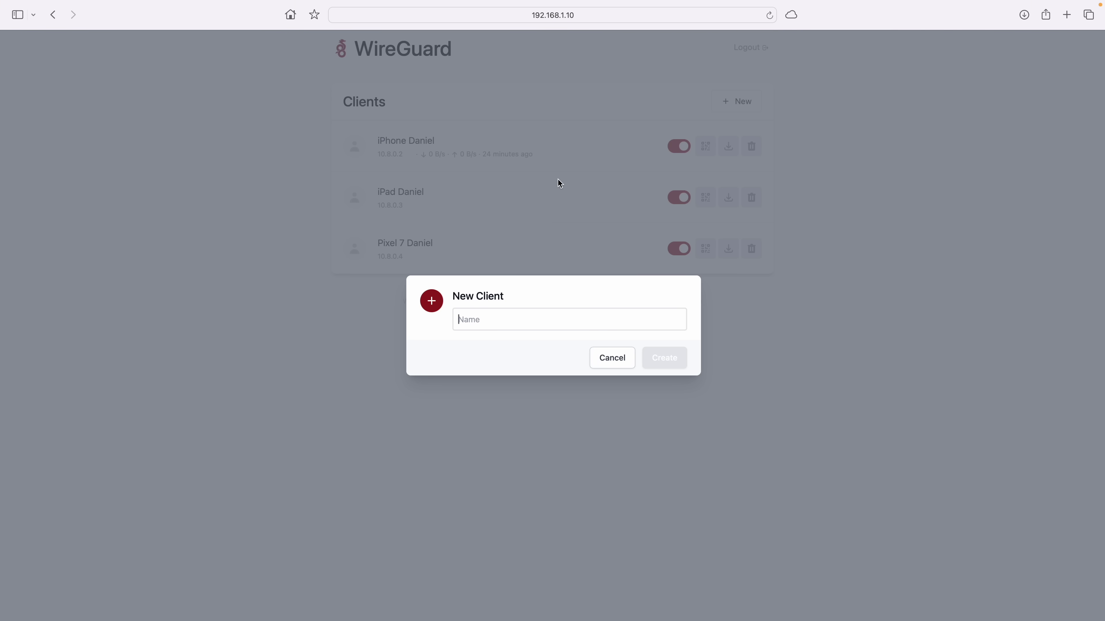
{"action": "type", "text": "Chromecast"}
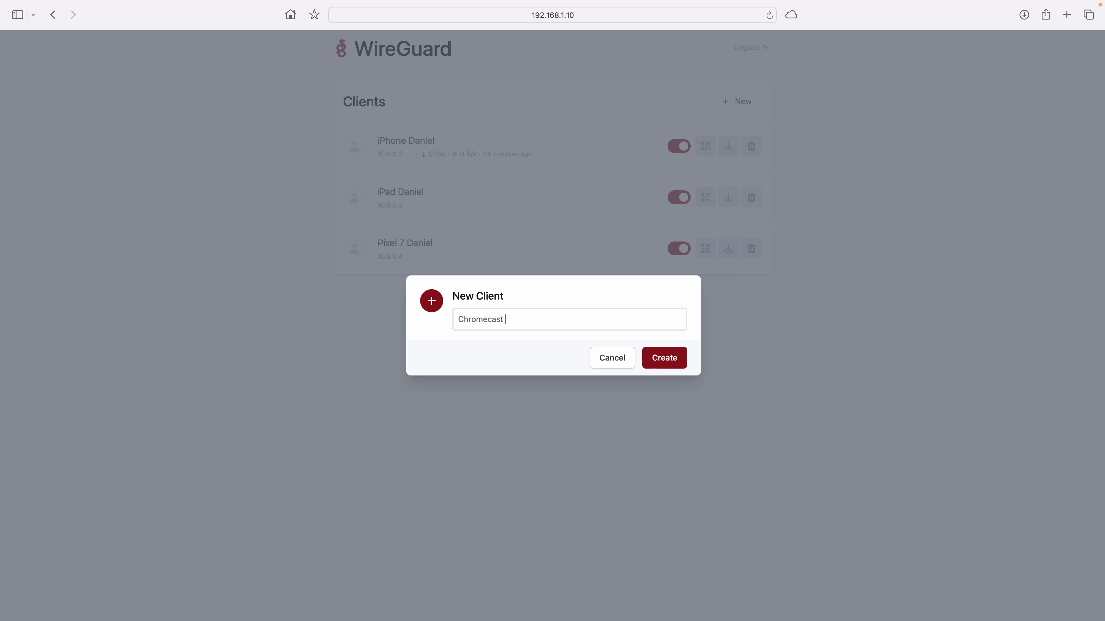
{"action": "type", "text": " Mama"}
{"action": "left_click", "coordinate": [665, 357]}
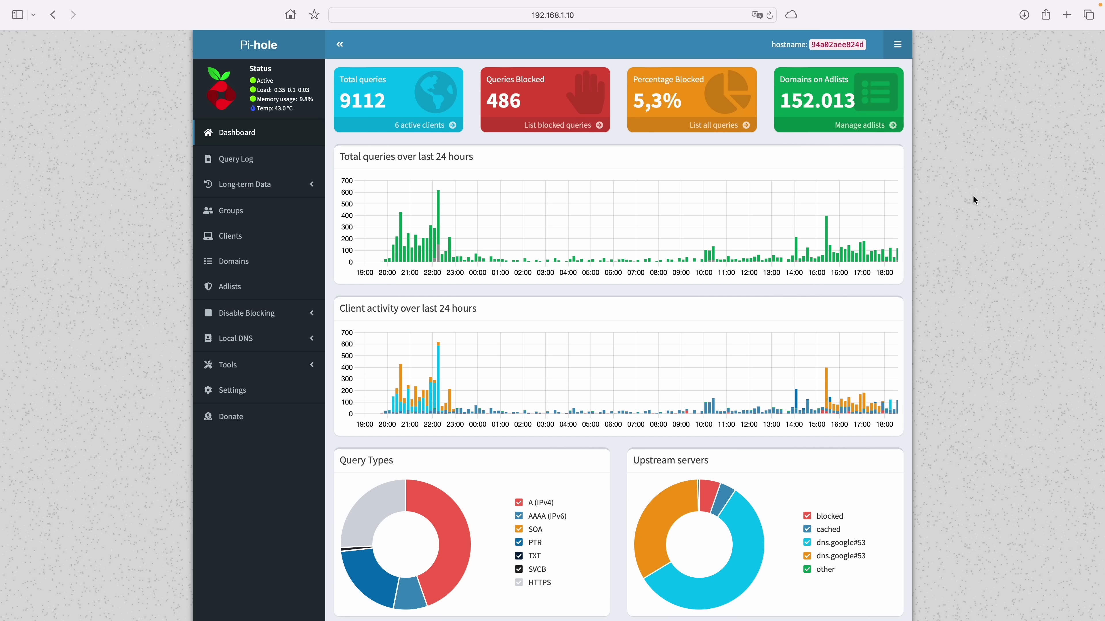
Switch to Pi-hole, review the dashboard's charts and domain tables, and inspect the list of blocked queries before returning to the dashboard.
{"action": "scroll", "coordinate": [973, 198], "scroll_direction": "down", "scroll_amount": 10}
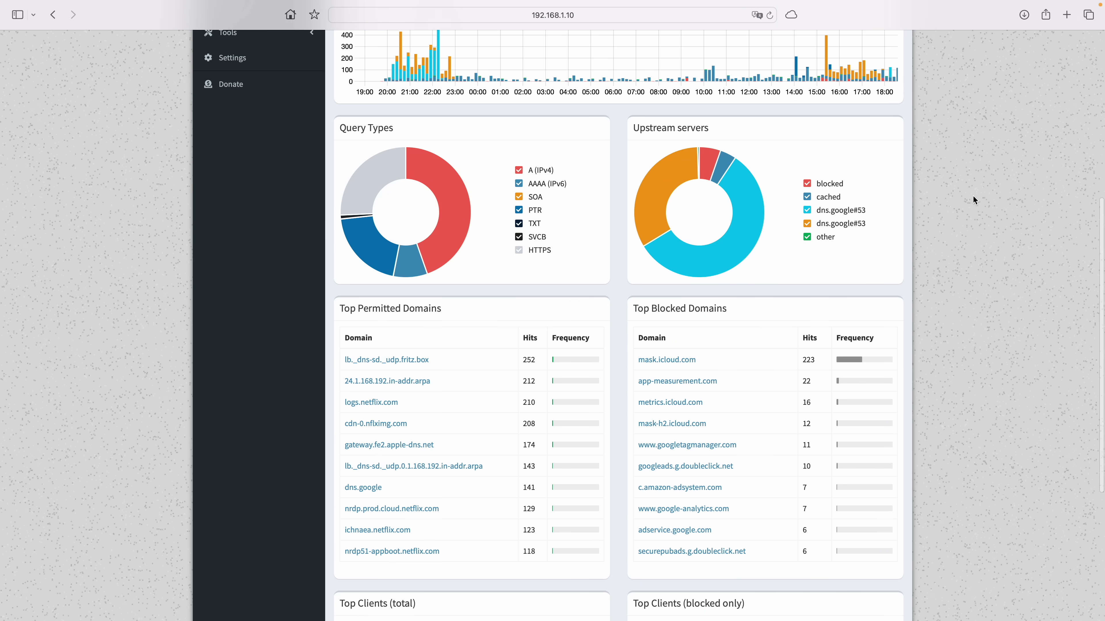
{"action": "scroll", "coordinate": [973, 196], "scroll_direction": "down", "scroll_amount": 8}
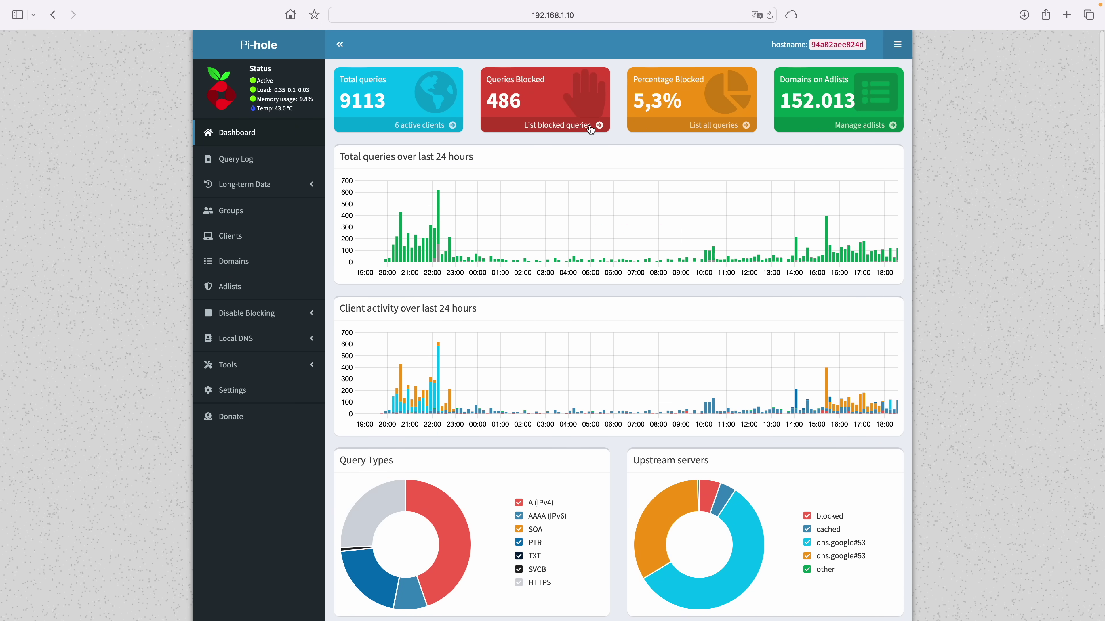
{"action": "left_click", "coordinate": [590, 130]}
{"action": "scroll", "coordinate": [629, 483], "scroll_direction": "down", "scroll_amount": 3}
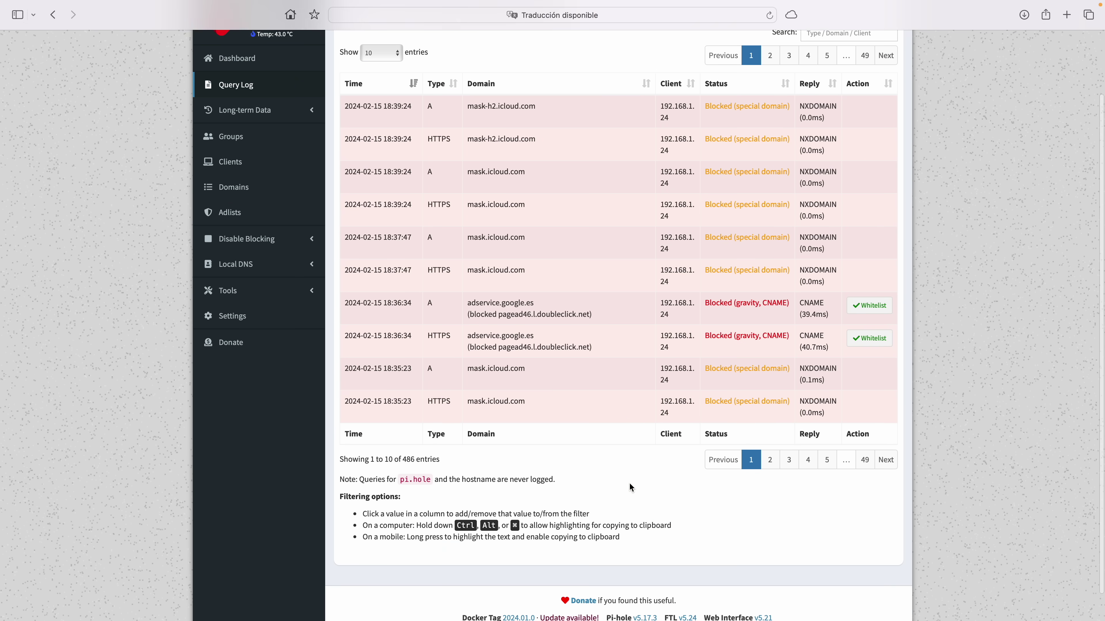
{"action": "scroll", "coordinate": [630, 483], "scroll_direction": "up", "scroll_amount": 3}
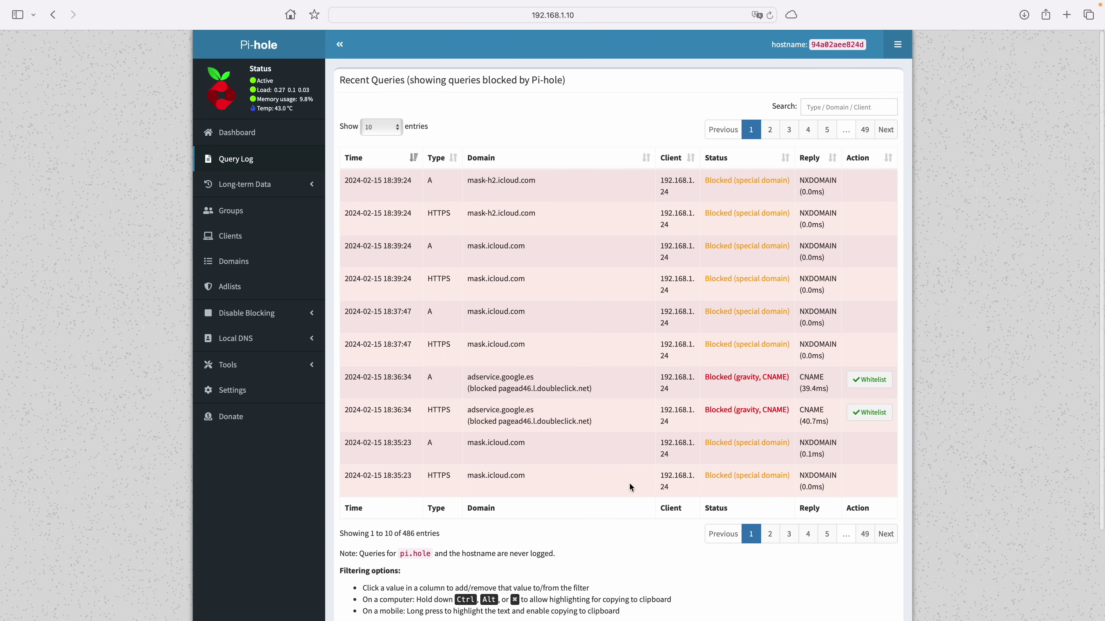
{"action": "left_click", "coordinate": [252, 139]}
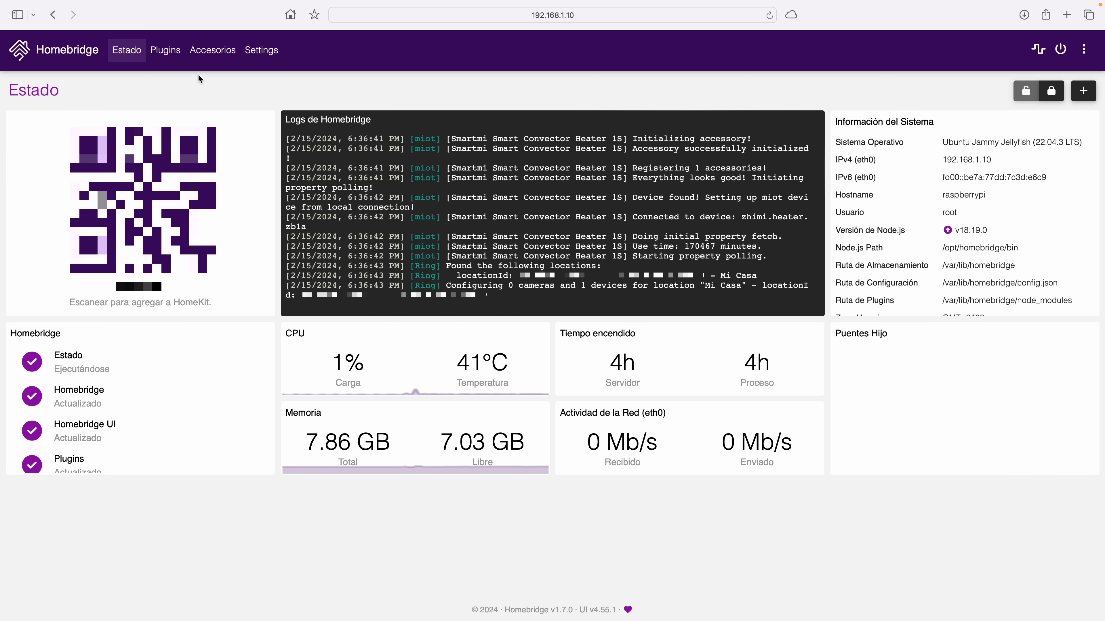
Switch to Homebridge, examine the installed plugins such as Homebridge Miot, and open the accessories page.
{"action": "left_click", "coordinate": [176, 50]}
{"action": "left_click_drag", "start_coordinate": [164, 165], "coordinate": [71, 166]}
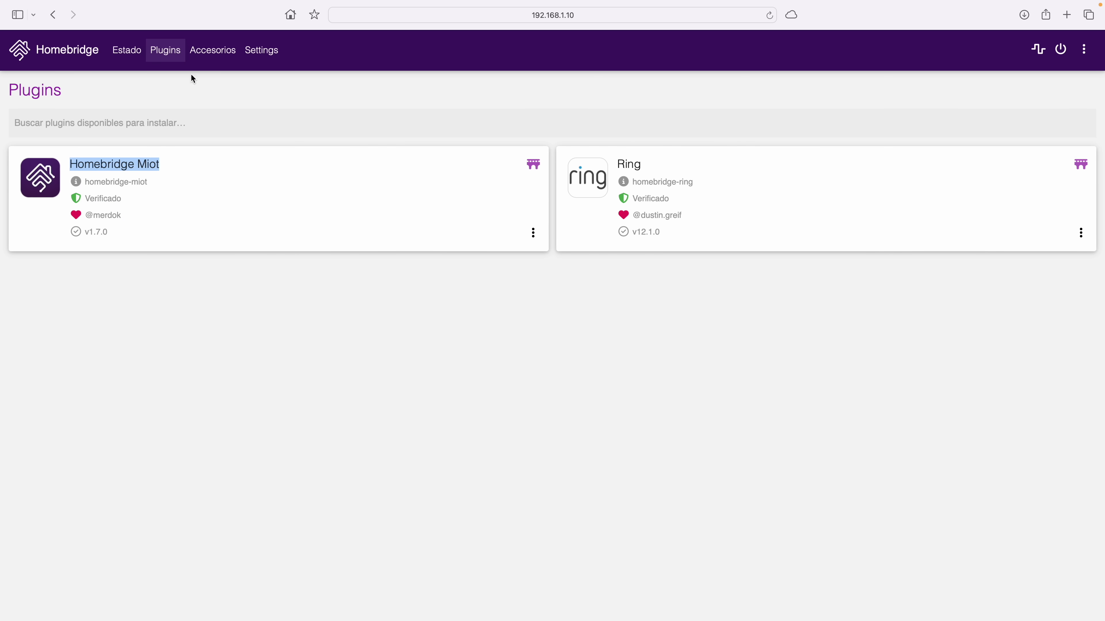
{"action": "left_click", "coordinate": [212, 50]}
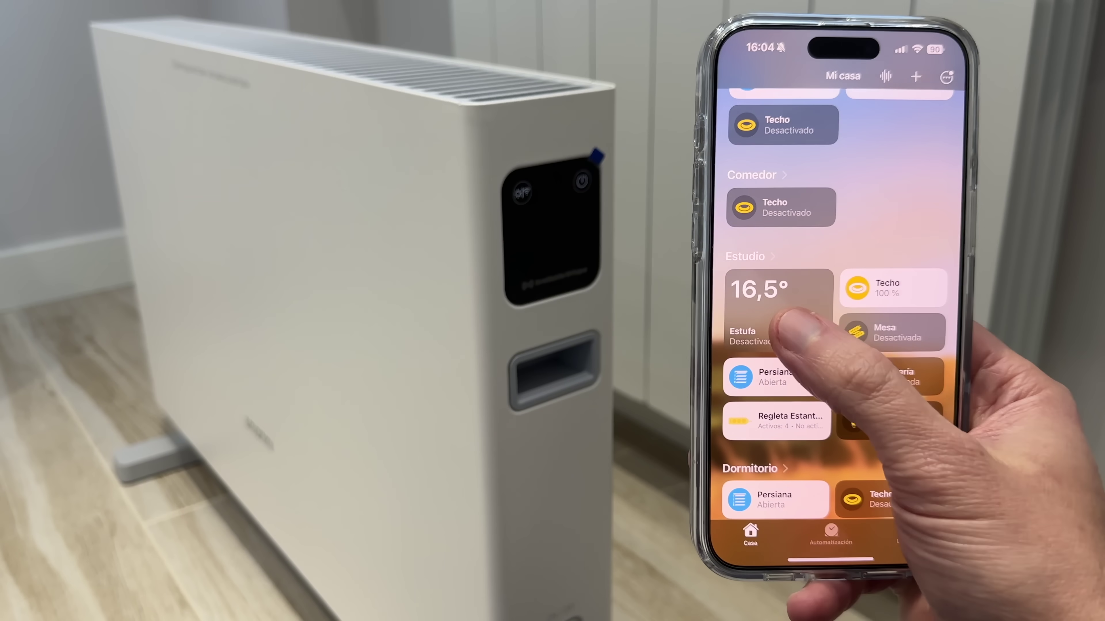
{"action": "left_click", "coordinate": [785, 320]}
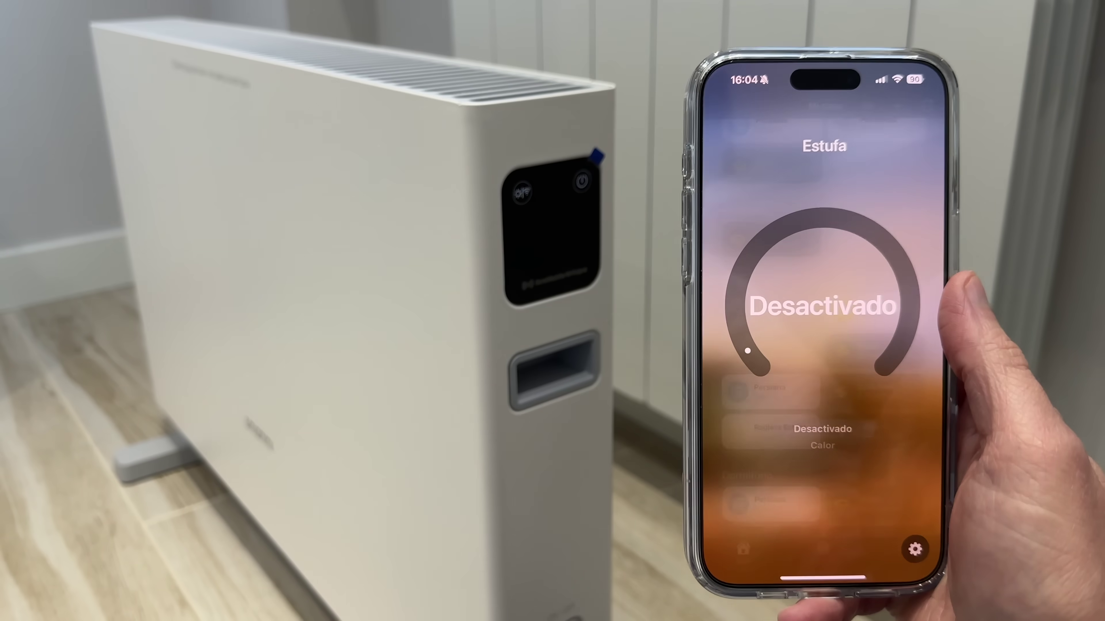